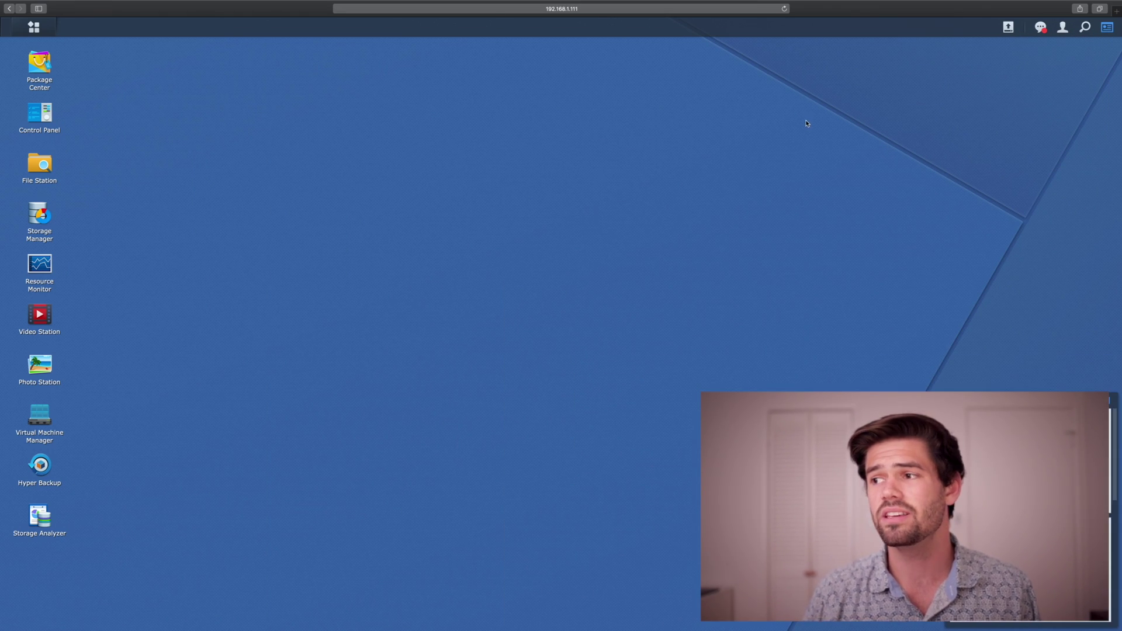
# Check the connected USB disk's status and the Package Center, then close both.
pyautogui.click(1009, 28)
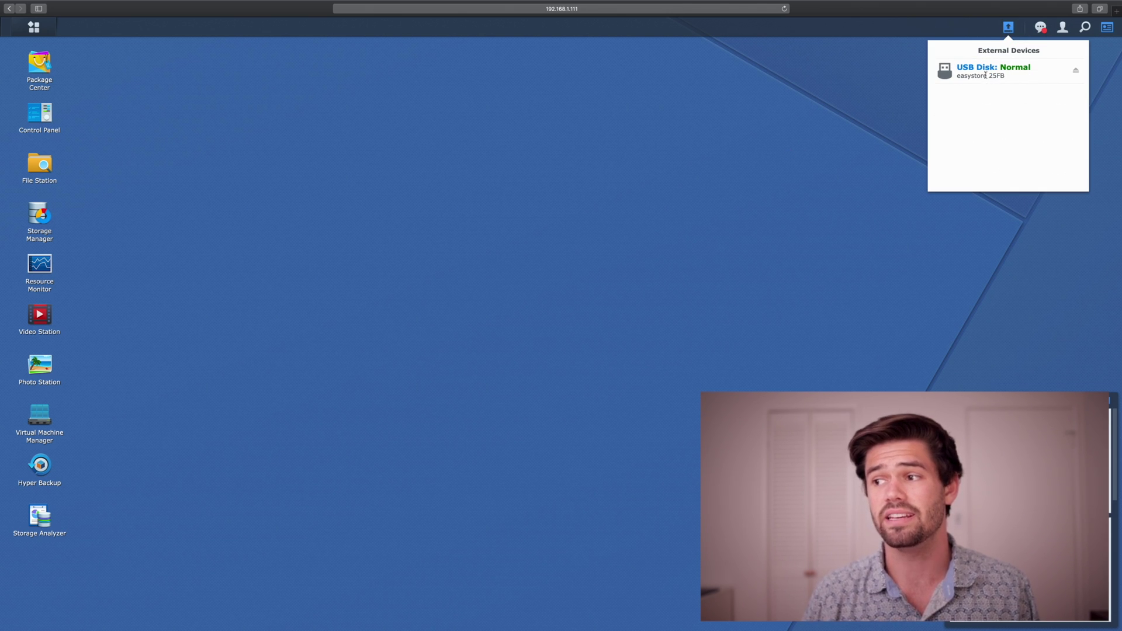
pyautogui.click(664, 220)
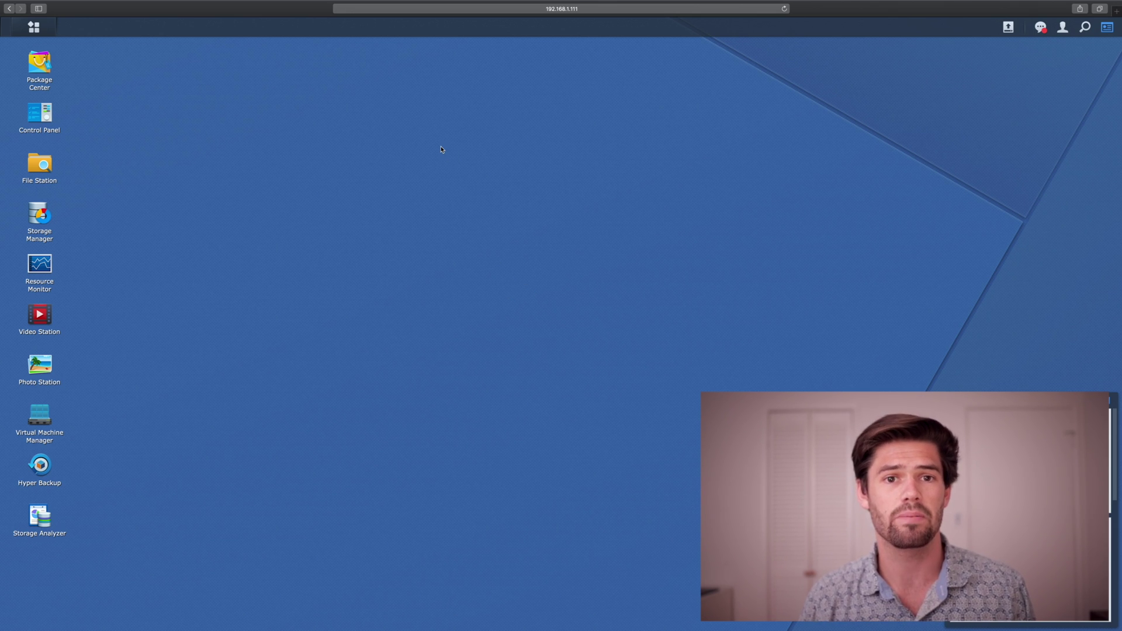
pyautogui.click(39, 63)
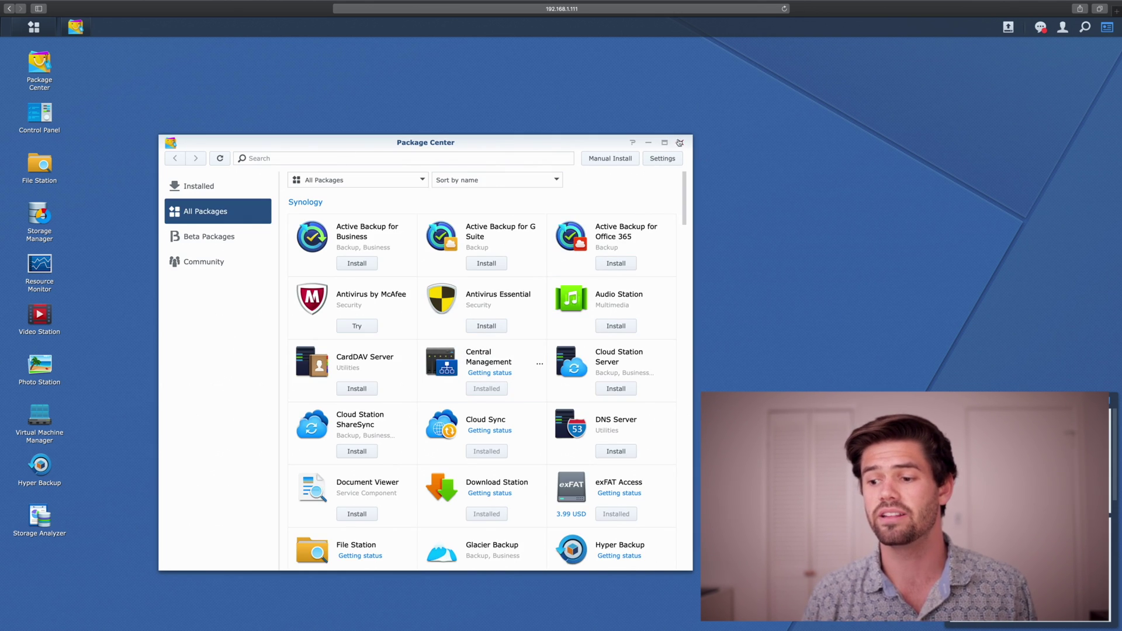
pyautogui.click(680, 142)
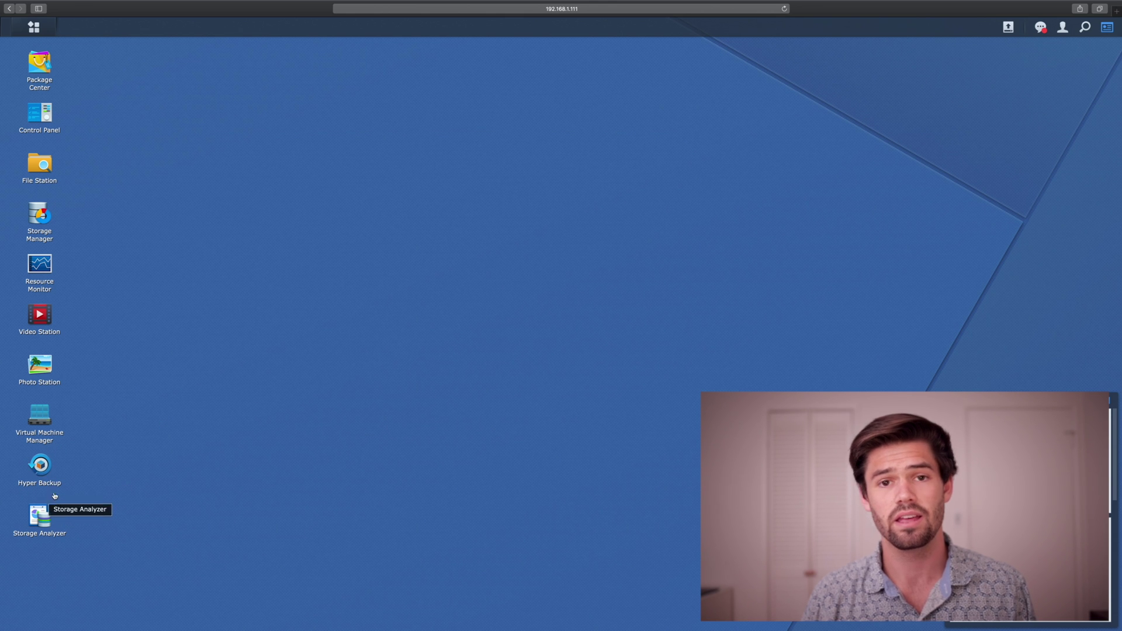
# Launch Hyper Backup and start creating a new data backup task.
pyautogui.click(40, 466)
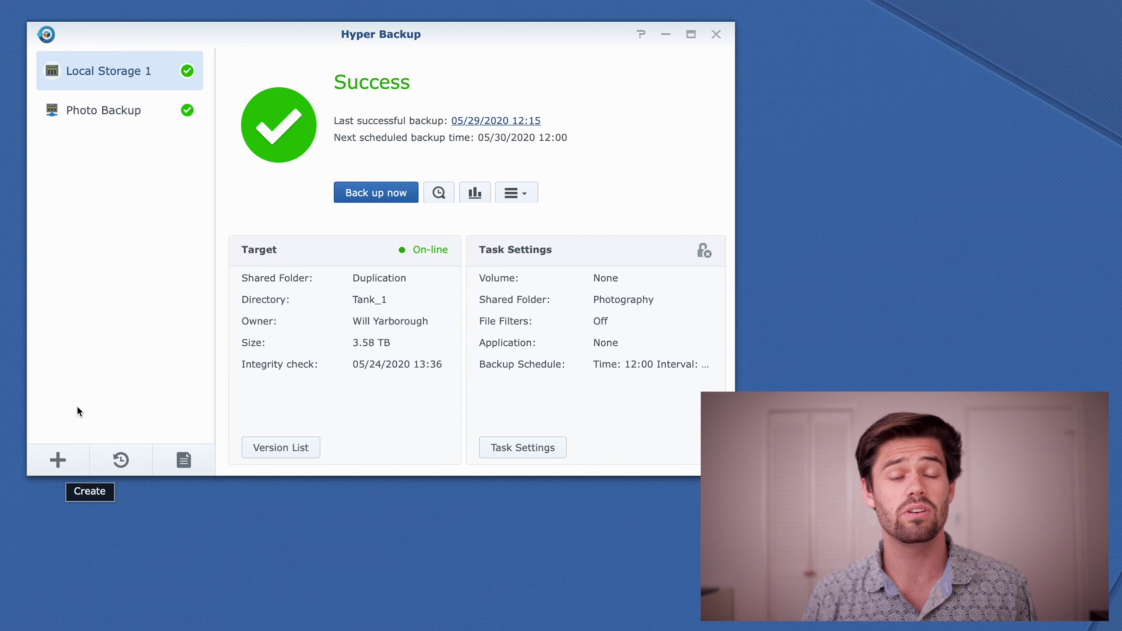
pyautogui.click(58, 461)
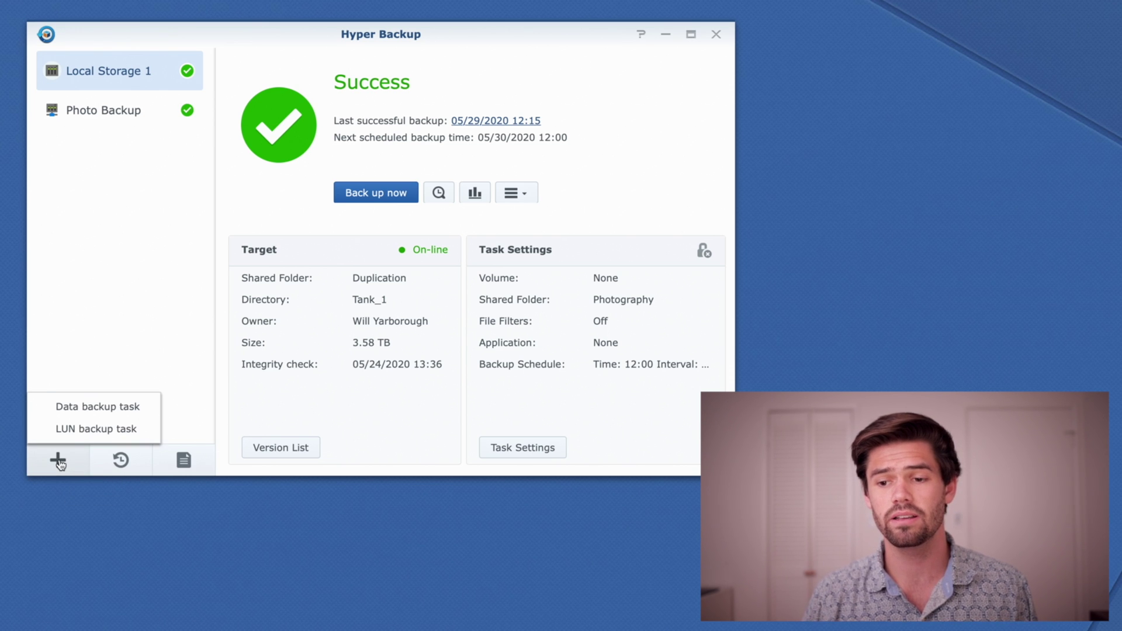
pyautogui.click(103, 407)
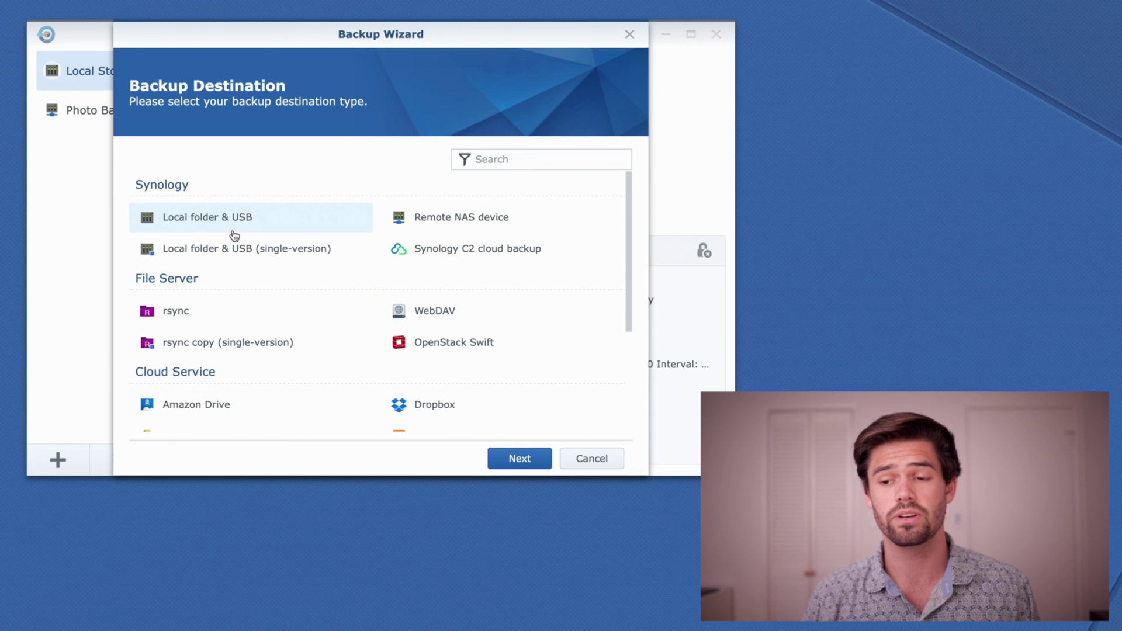
# Choose Local folder & USB as the backup destination type and continue.
pyautogui.scroll(-5, 329, 315)
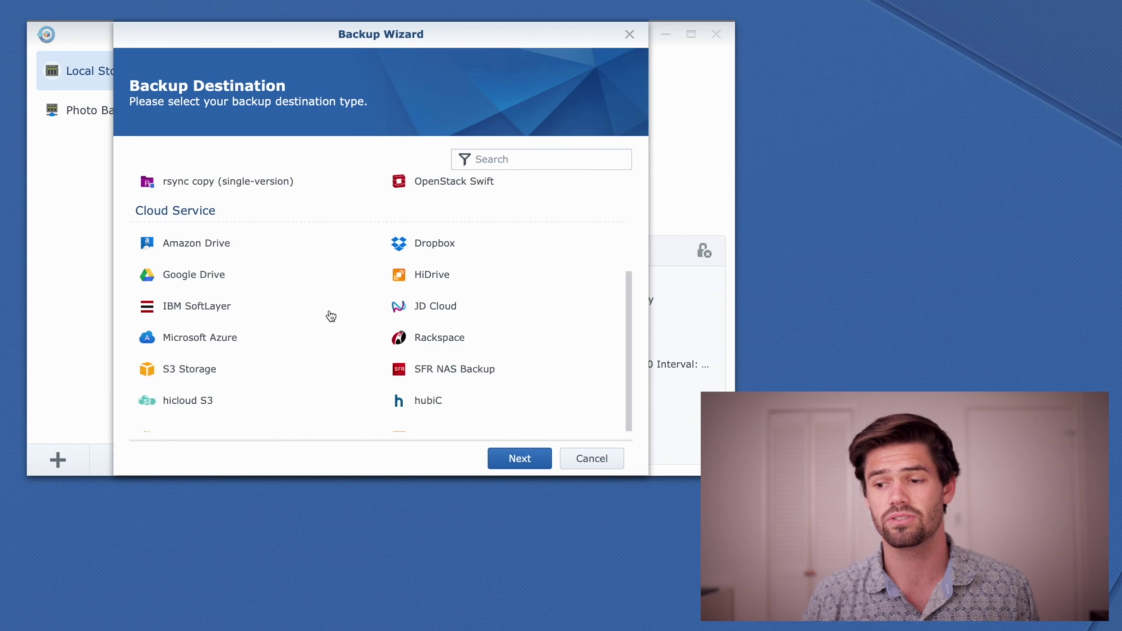
pyautogui.scroll(5, 331, 315)
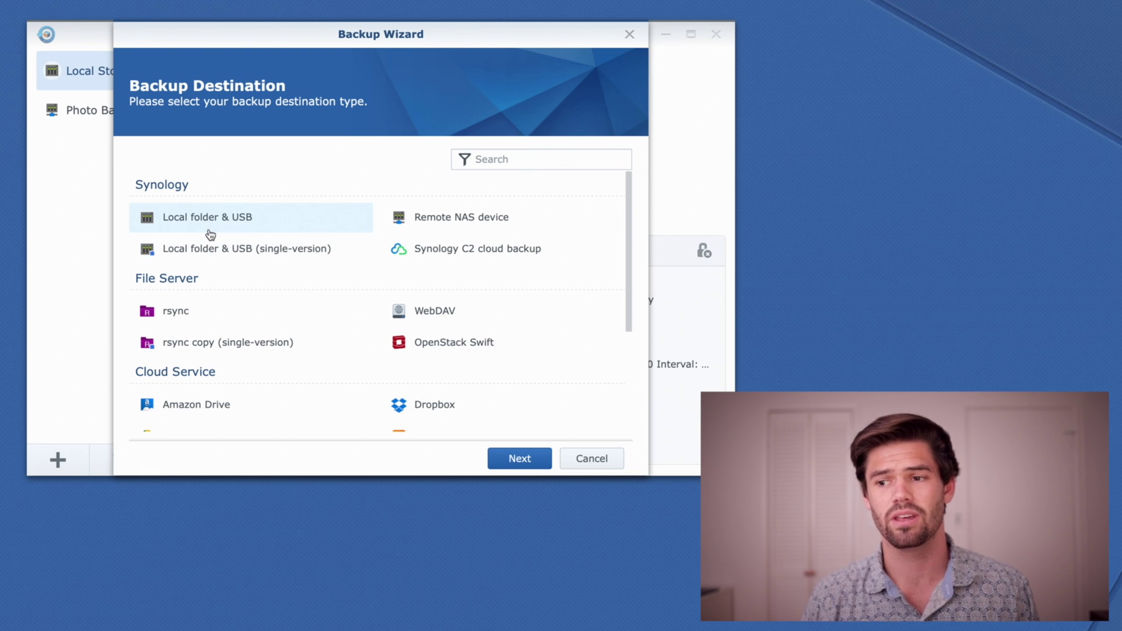
pyautogui.click(219, 227)
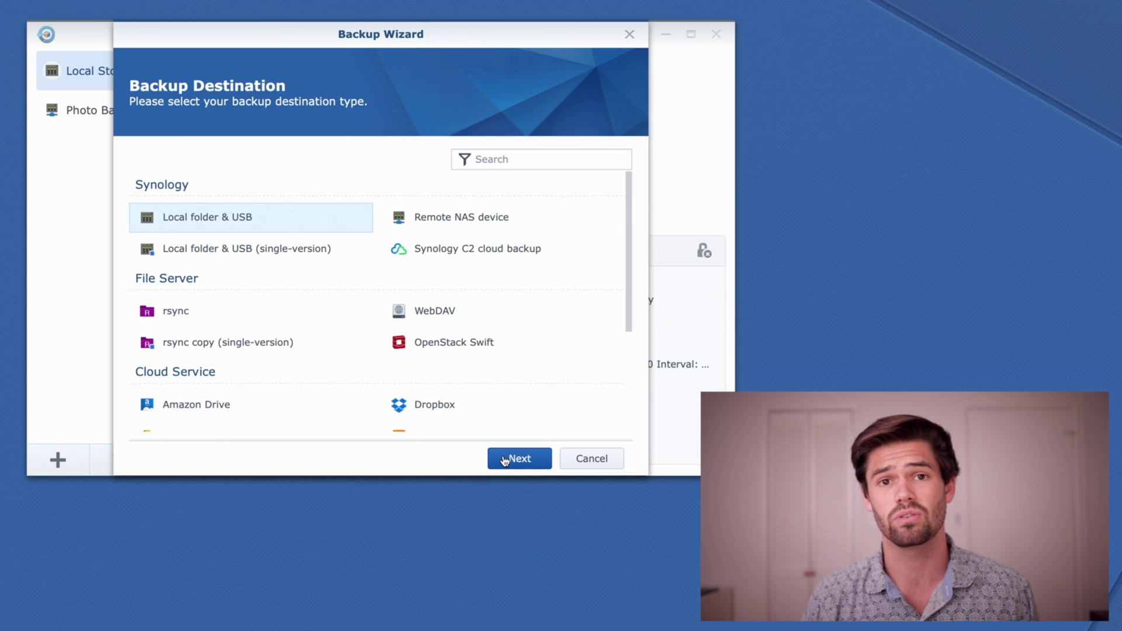
pyautogui.click(505, 460)
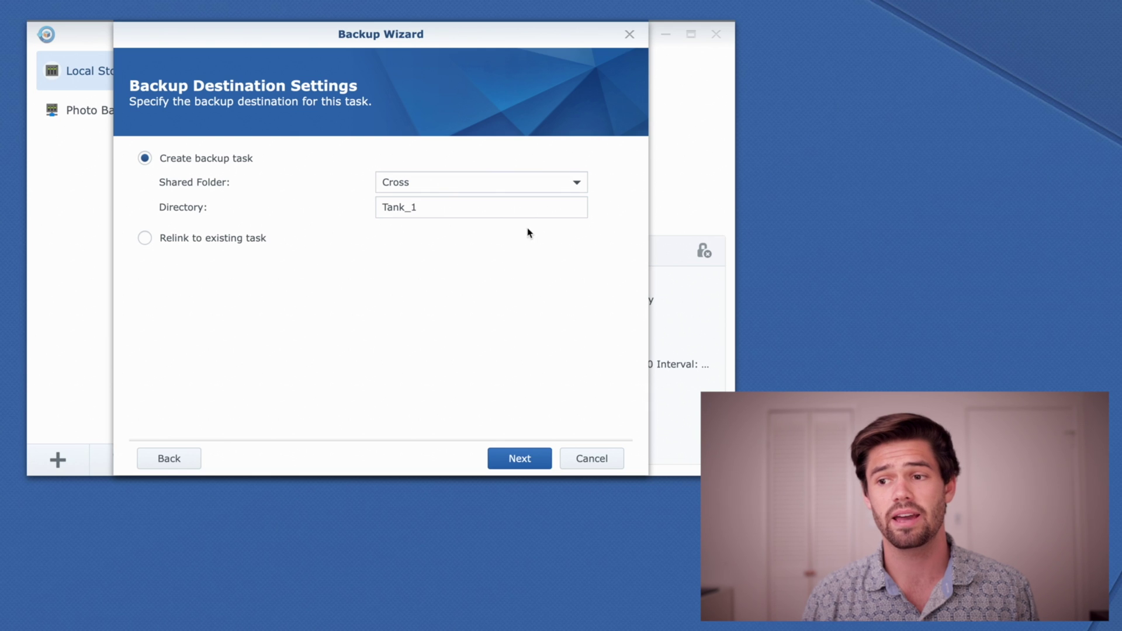
# Set the destination to shared folder usbshare1 with directory 'USB Backup'.
pyautogui.click(467, 189)
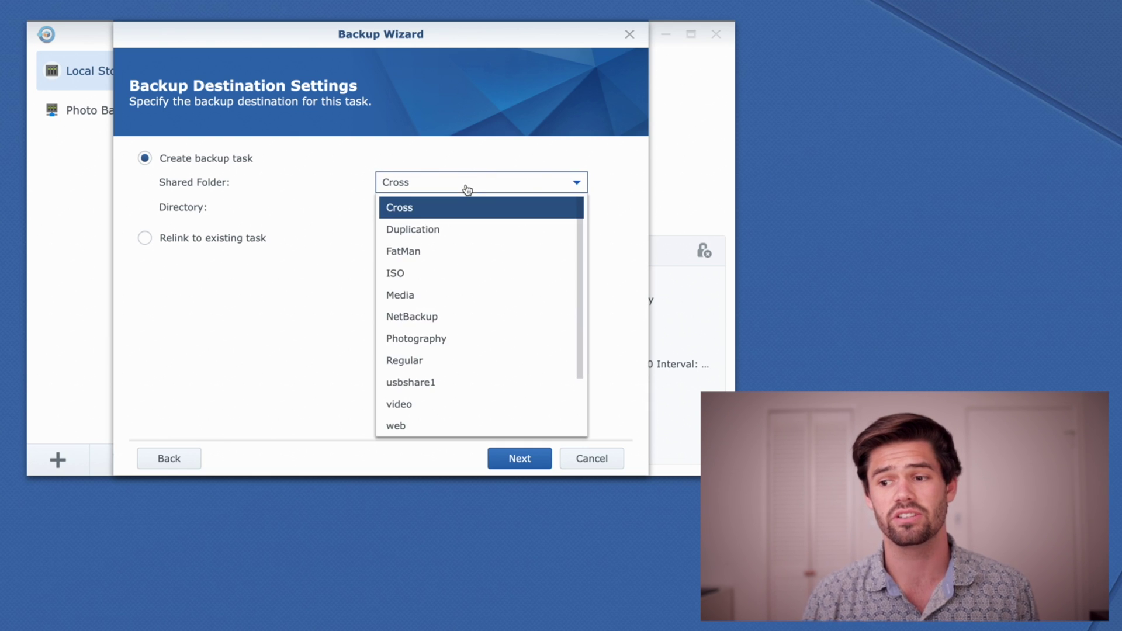
pyautogui.click(423, 383)
pyautogui.doubleClick(443, 208)
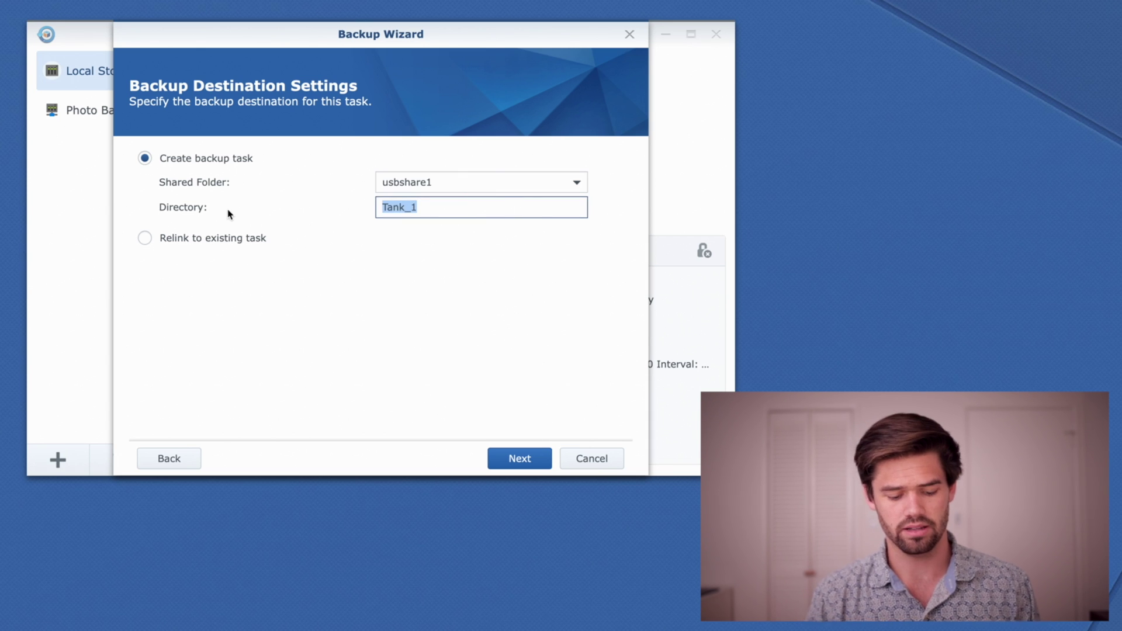
pyautogui.write('USB Backu')
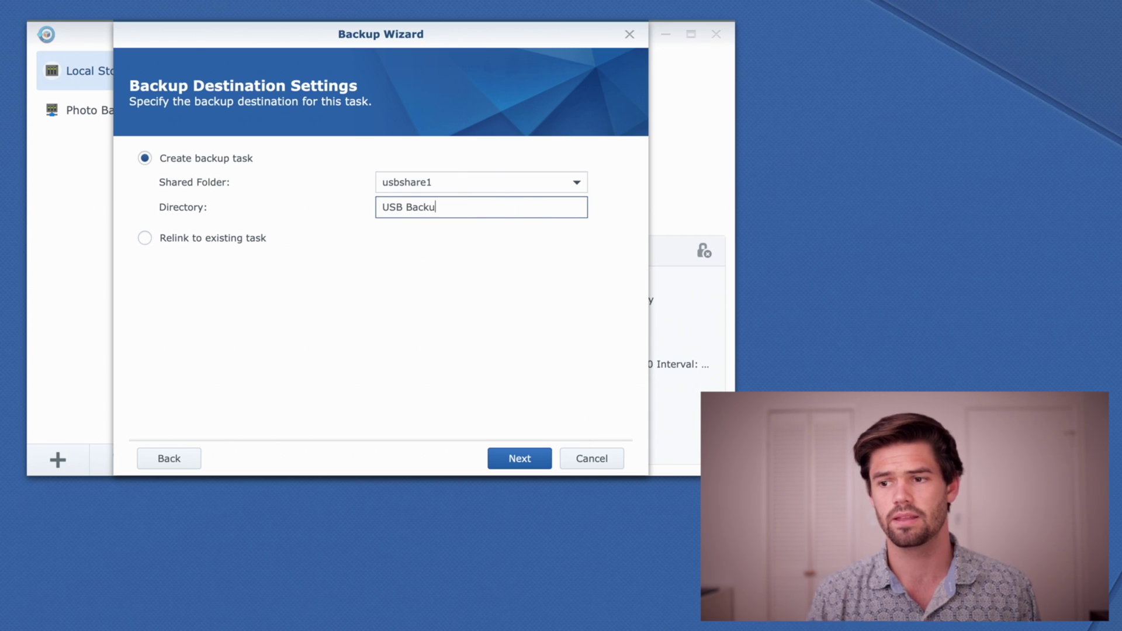
pyautogui.write('p')
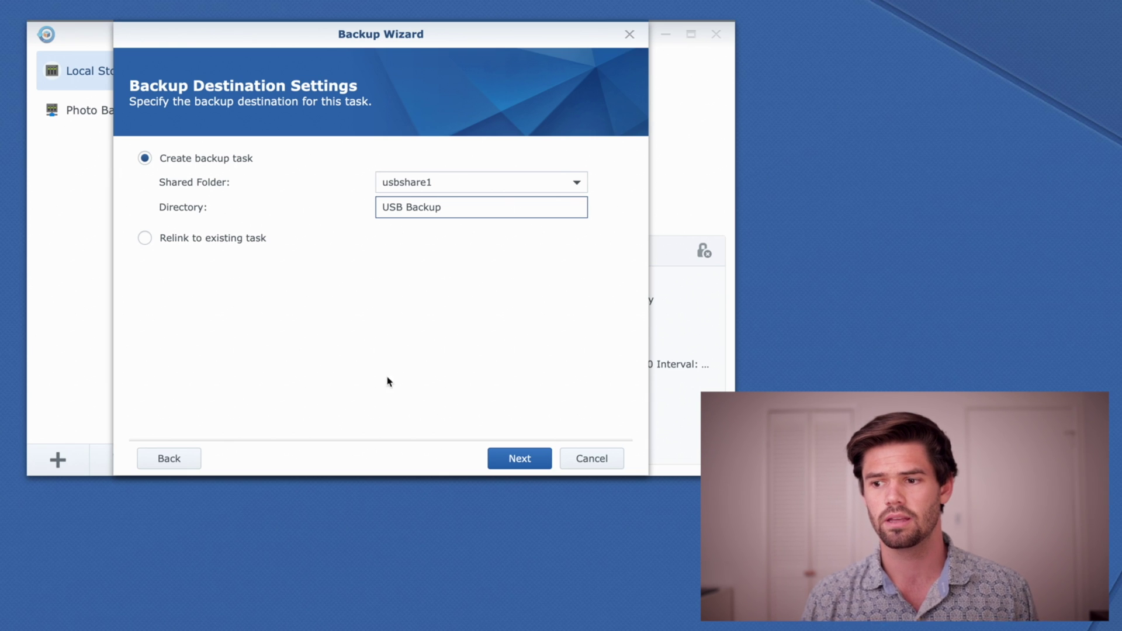
pyautogui.click(510, 461)
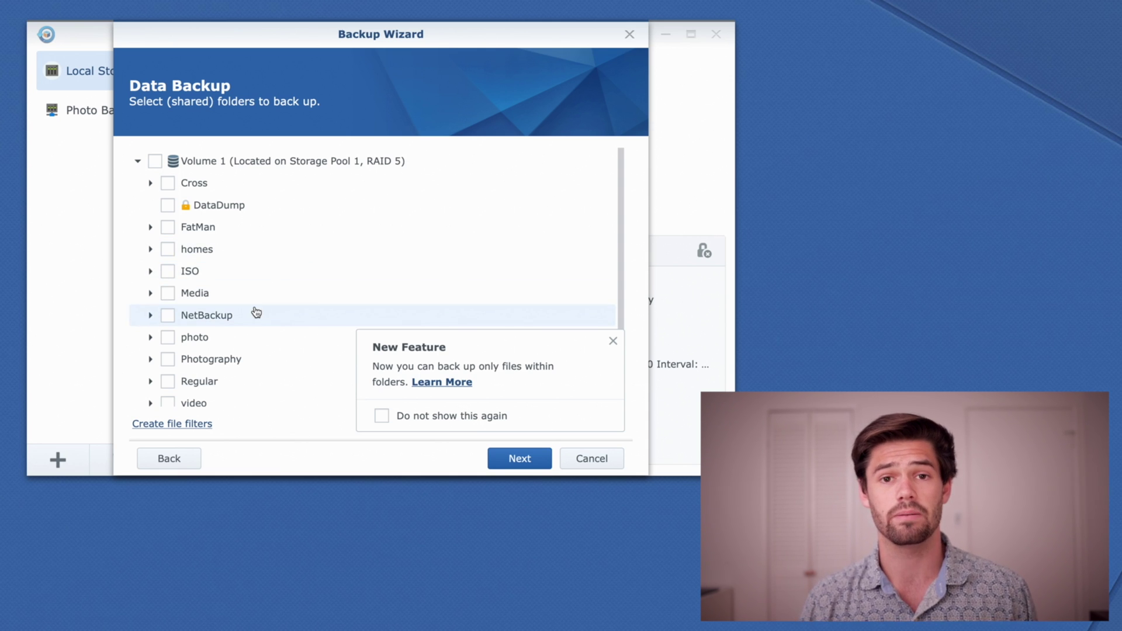
# Try a *.jpg include file filter, then discard it without applying.
pyautogui.click(201, 426)
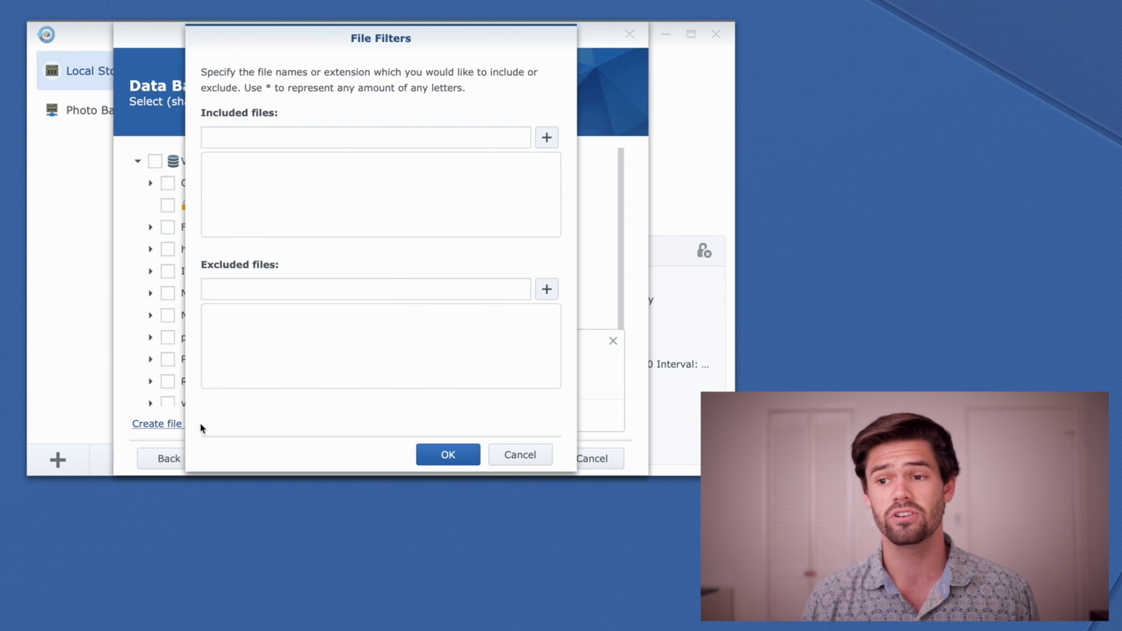
pyautogui.click(427, 135)
pyautogui.write('*')
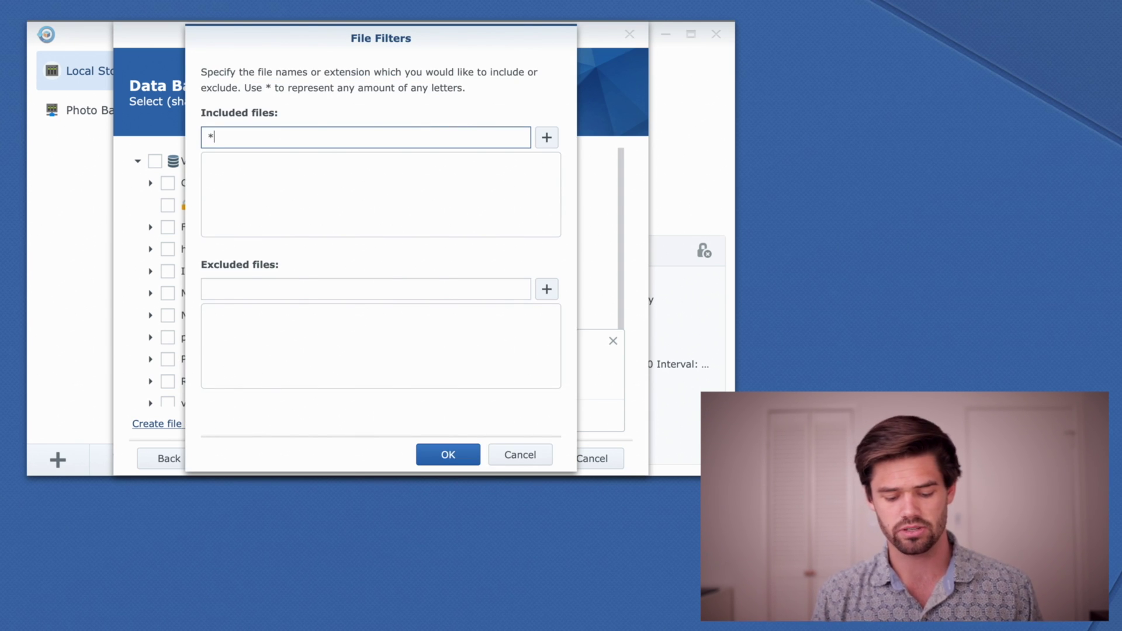
pyautogui.write('.jpg')
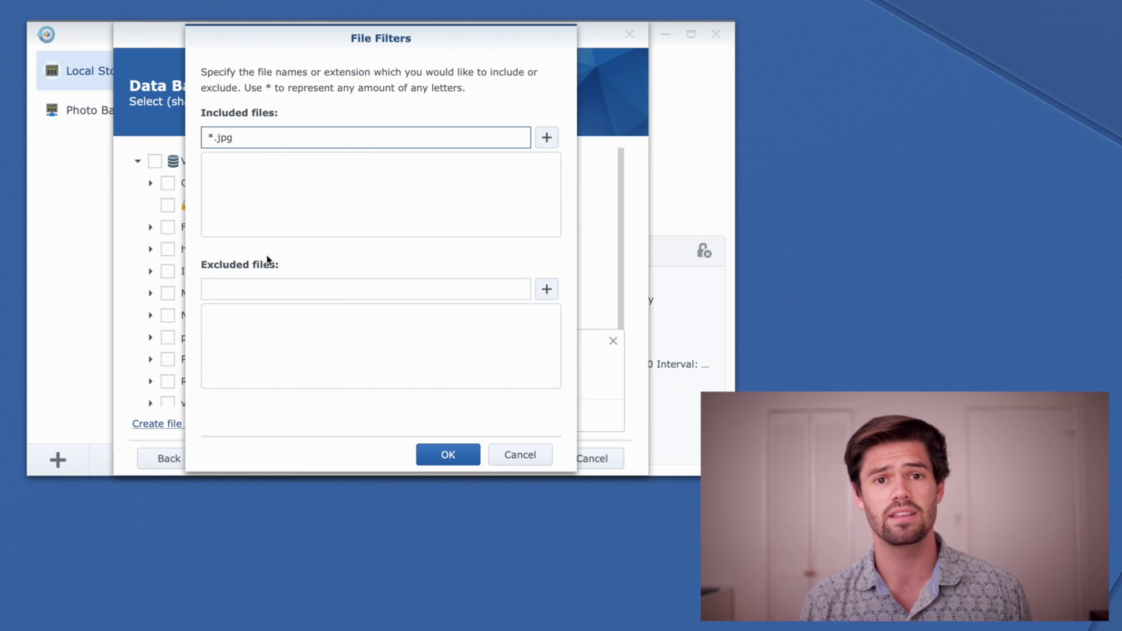
pyautogui.click(508, 456)
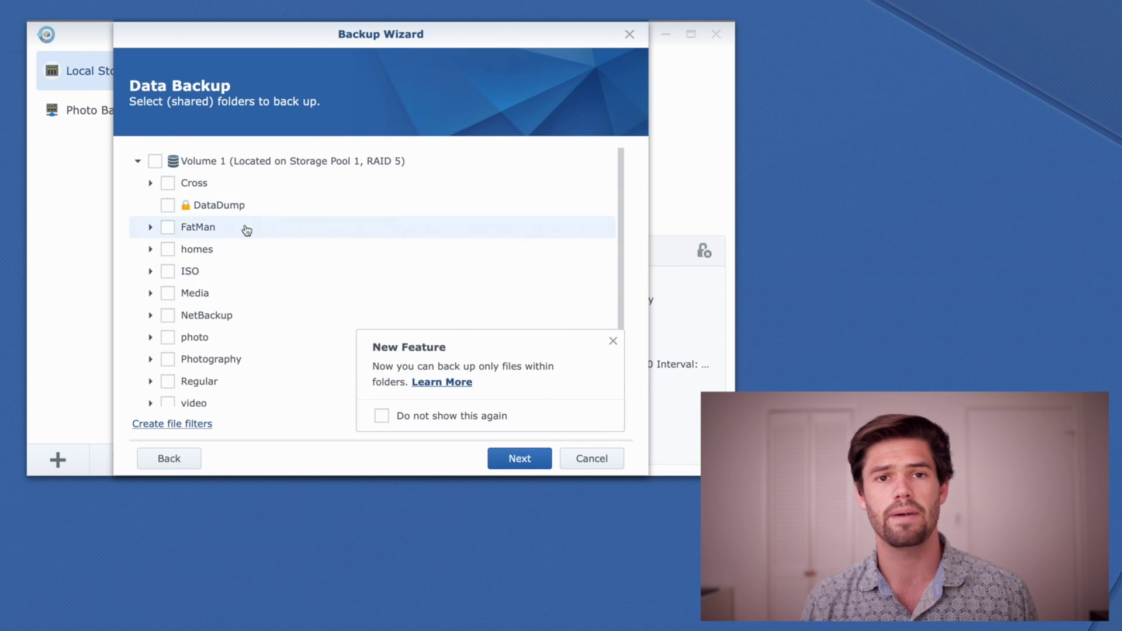
# Tick the ISO folder for backup, dismiss the New Feature notice, and continue.
pyautogui.click(168, 272)
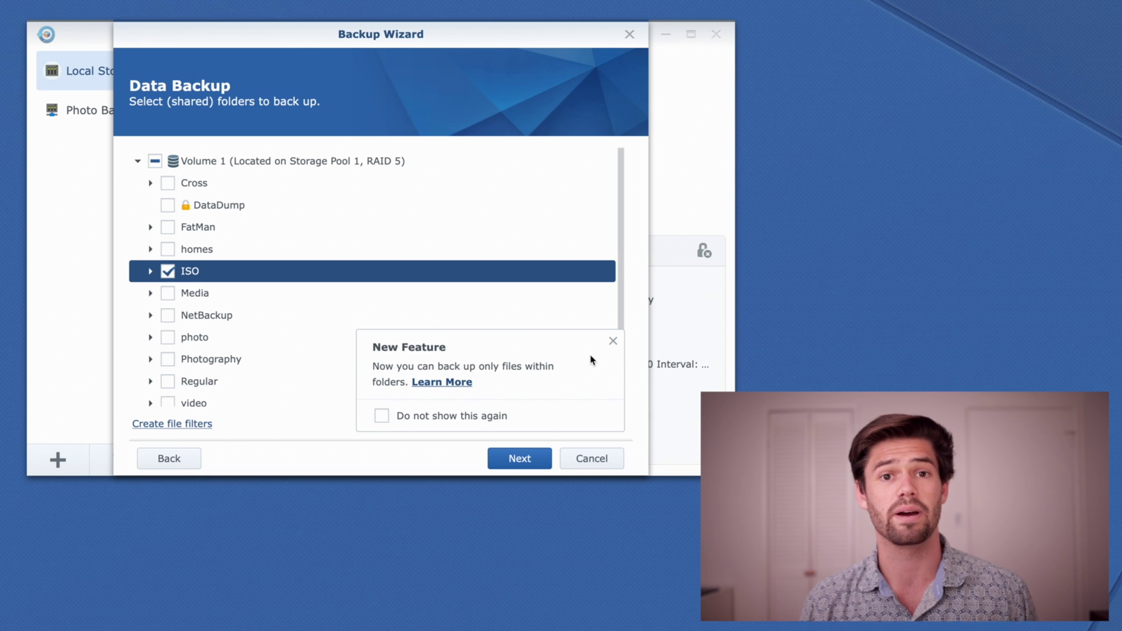
pyautogui.click(613, 340)
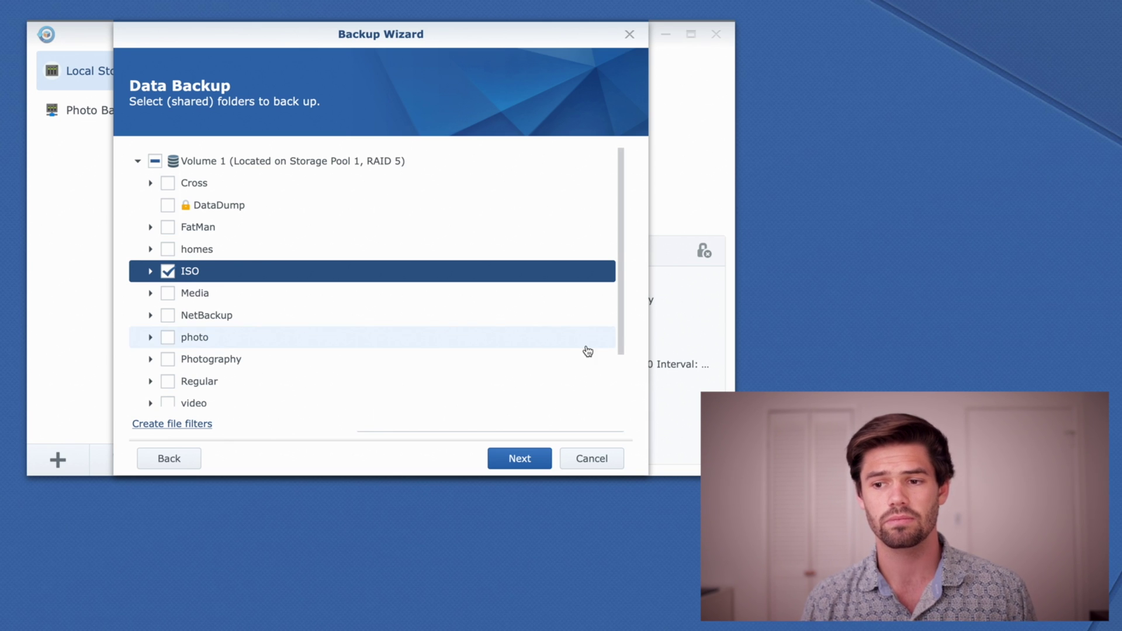
pyautogui.scroll(-1, 303, 315)
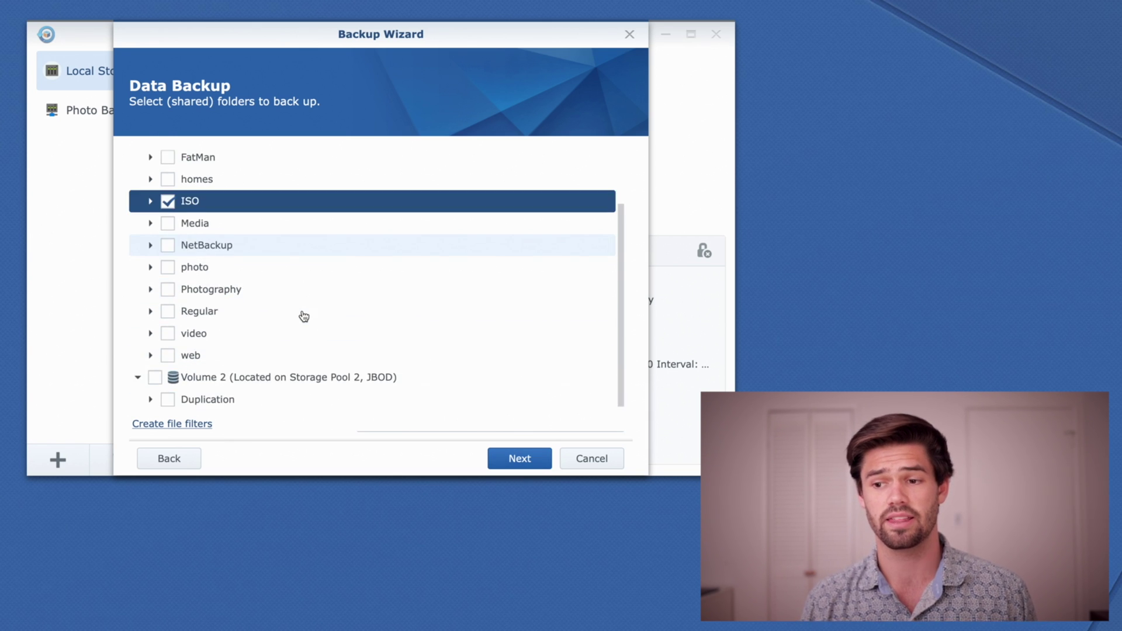
pyautogui.scroll(1, 304, 316)
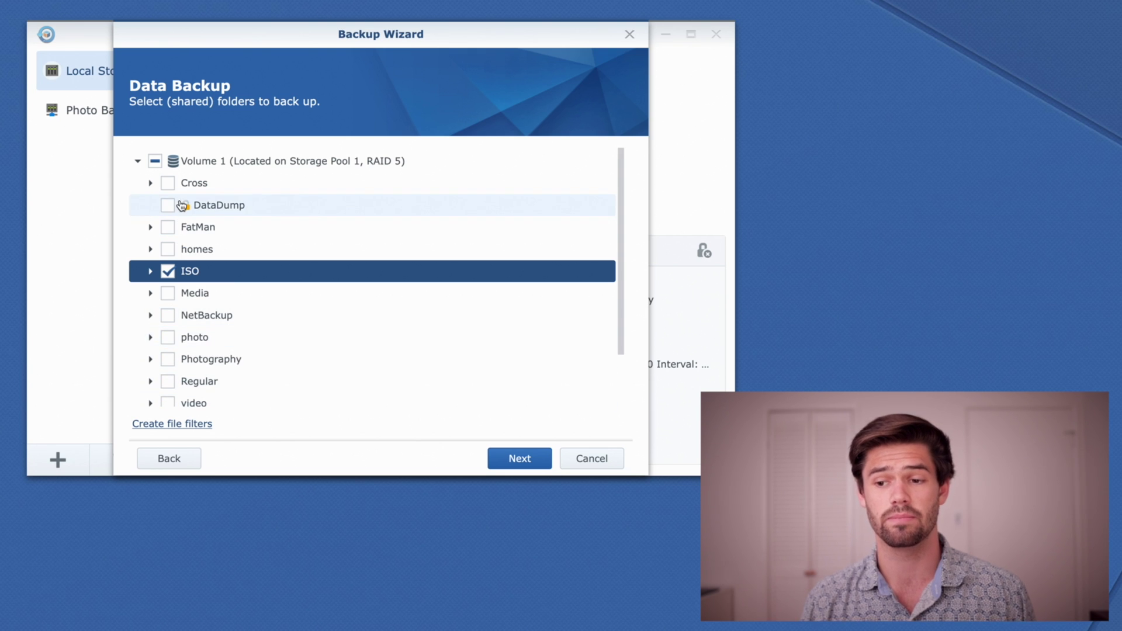
pyautogui.click(505, 460)
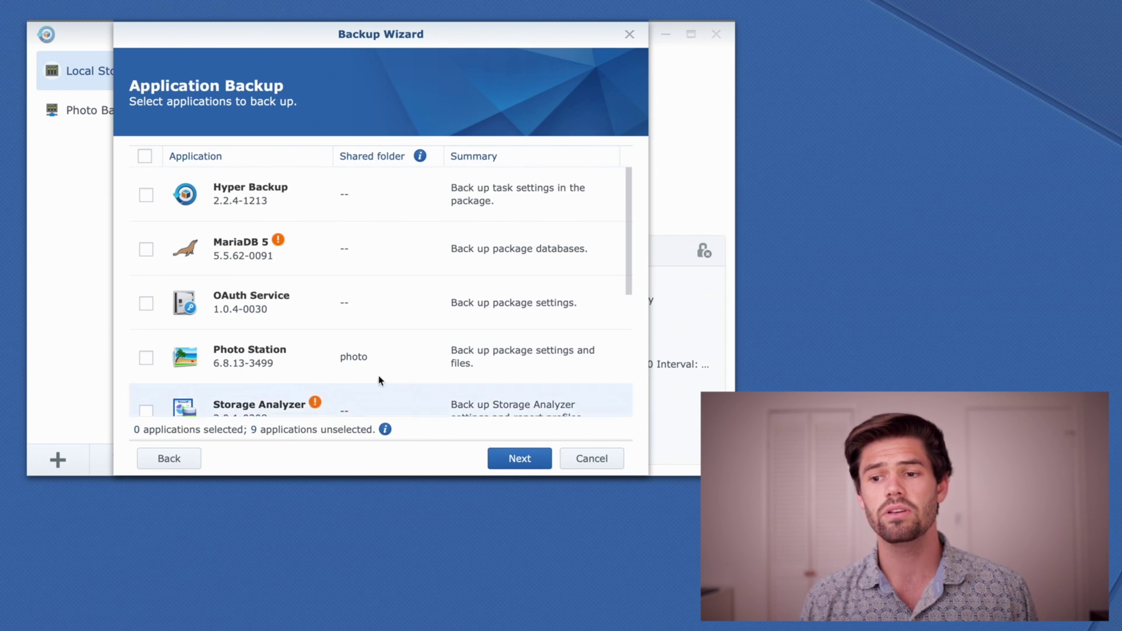
# Scroll through the nine-application list, leaving every application unselected.
pyautogui.scroll(-2, 354, 356)
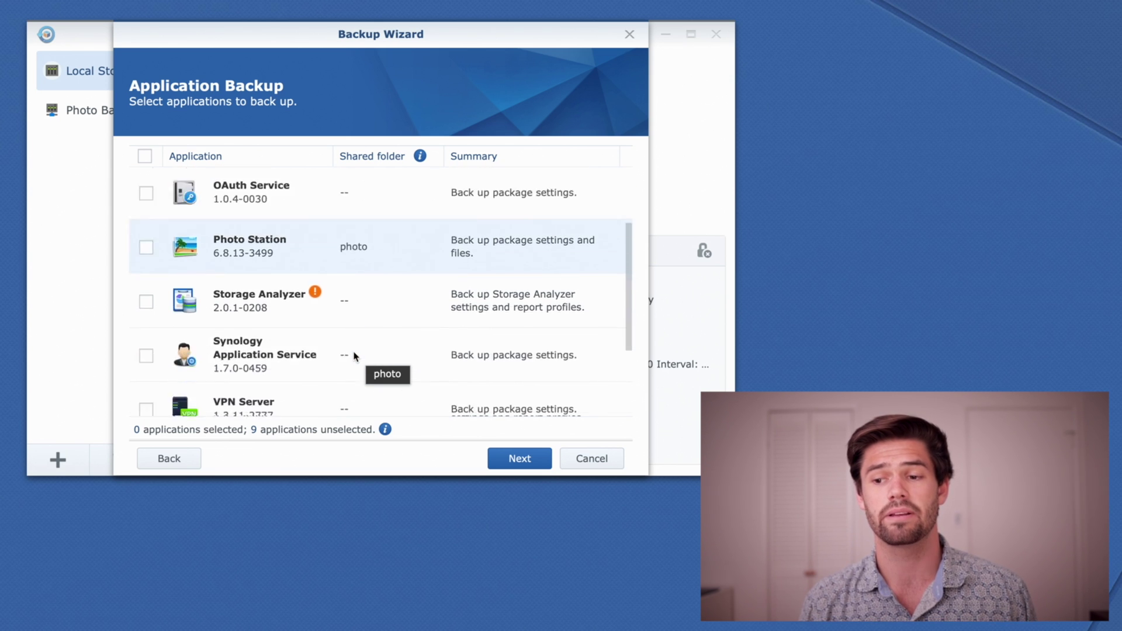
pyautogui.scroll(-2, 354, 357)
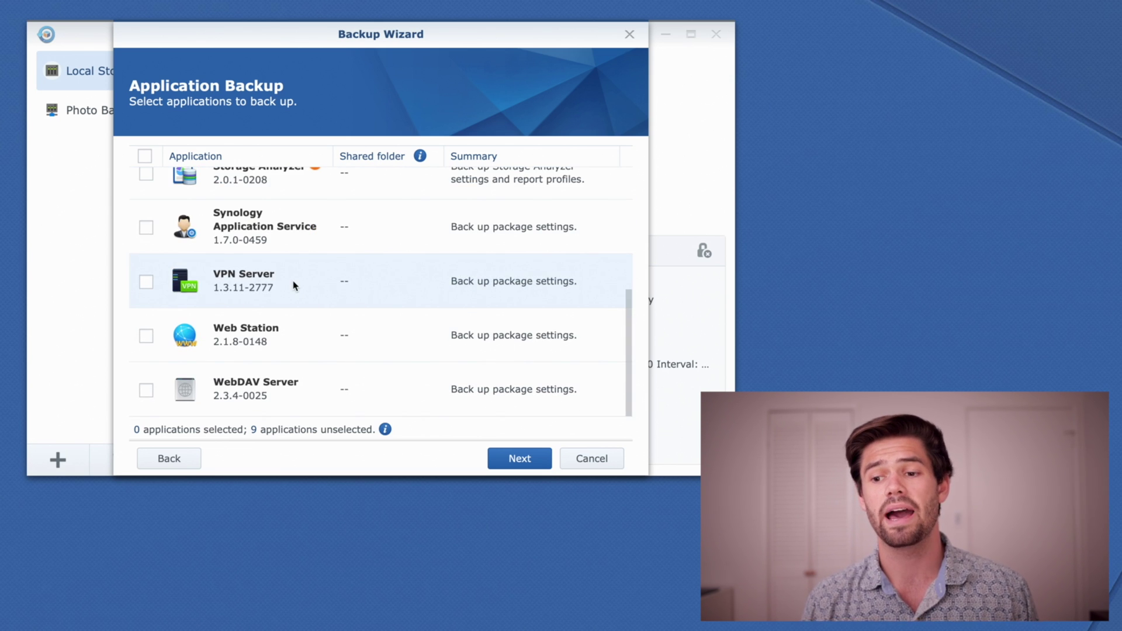
pyautogui.scroll(5, 294, 285)
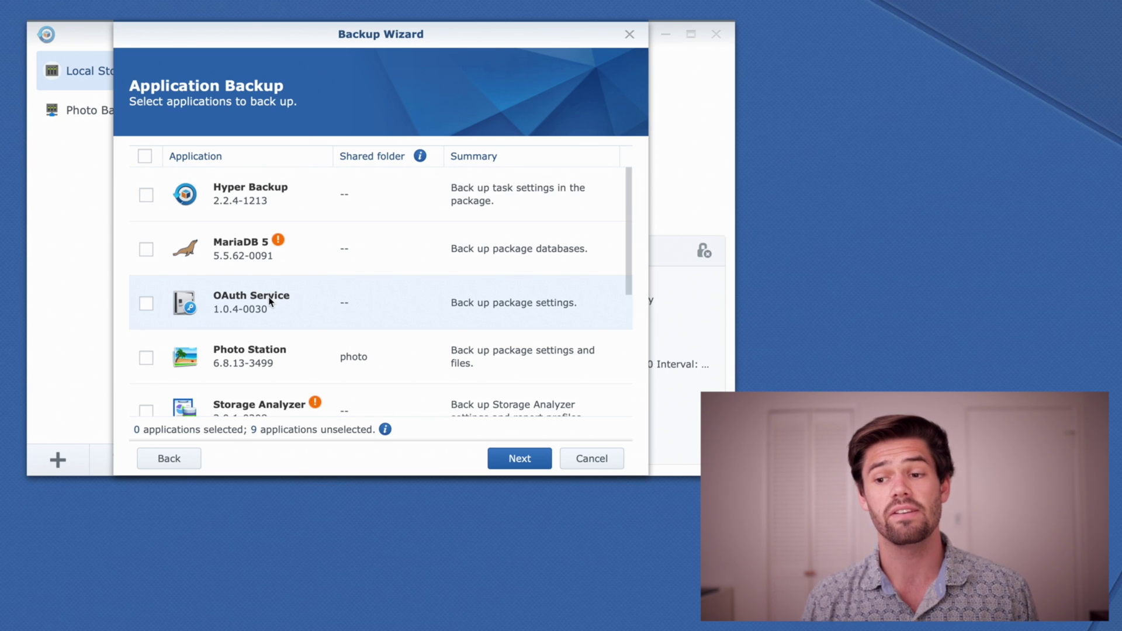
pyautogui.scroll(-1, 270, 301)
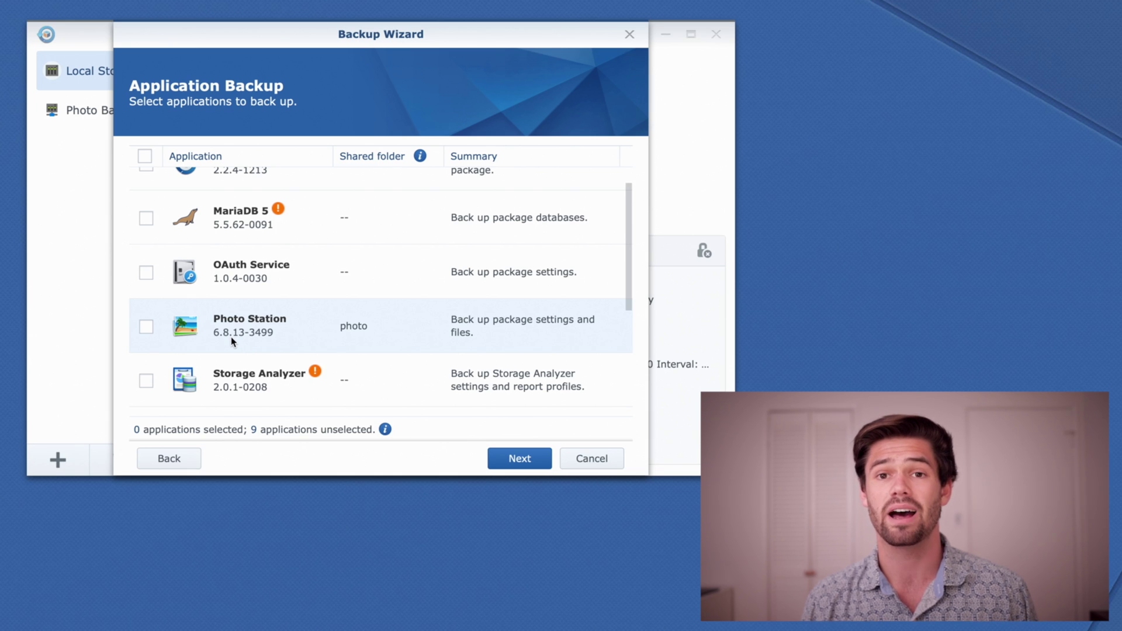
pyautogui.scroll(-4, 231, 337)
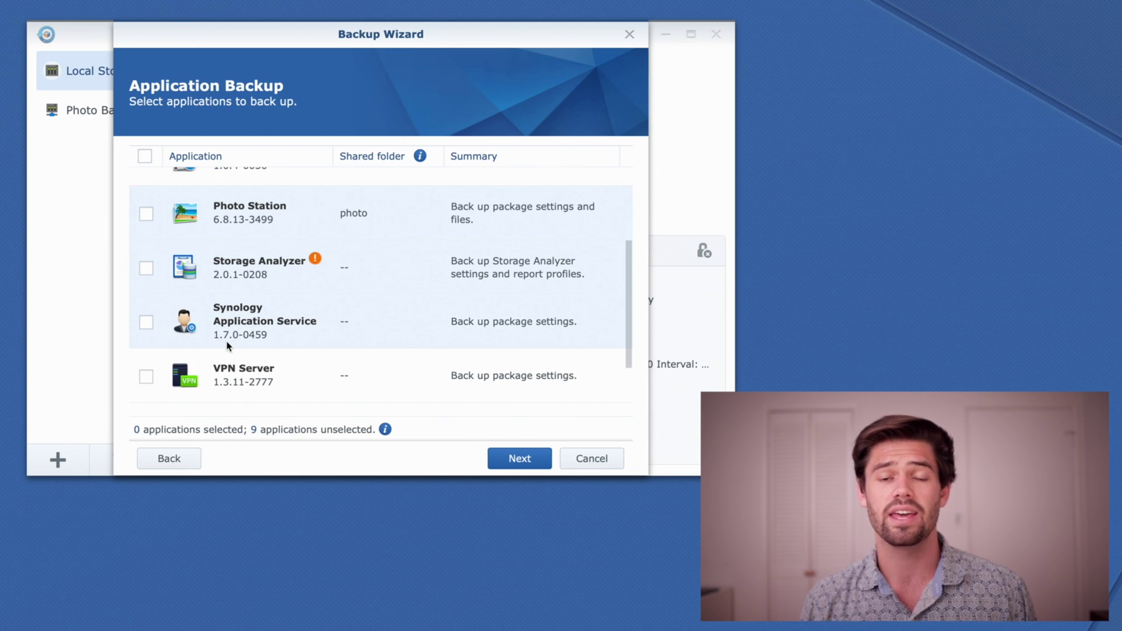
pyautogui.scroll(-3, 228, 346)
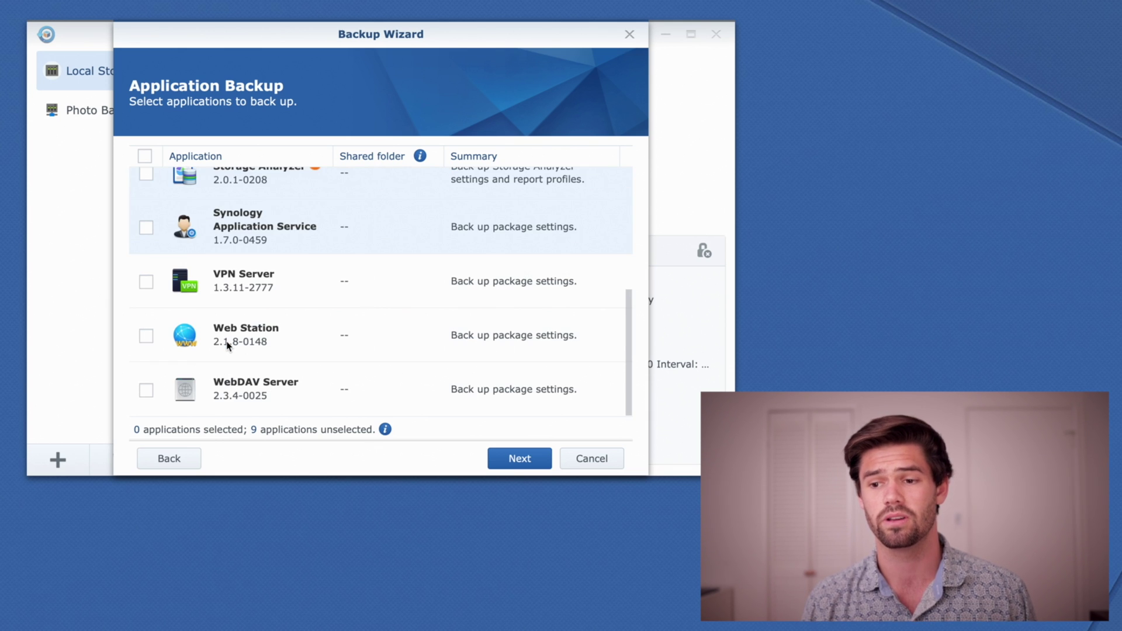
# Name the backup task 'USB Backup' and briefly check the notifications list.
pyautogui.click(510, 463)
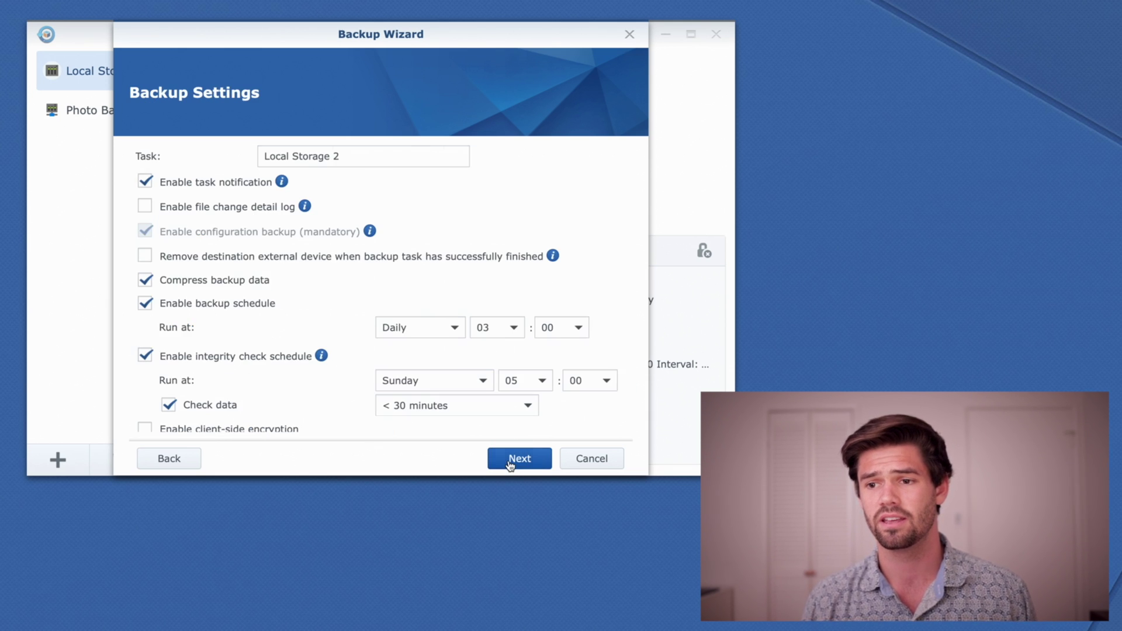
pyautogui.click(375, 150)
pyautogui.tripleClick(375, 150)
pyautogui.write('USB Backup')
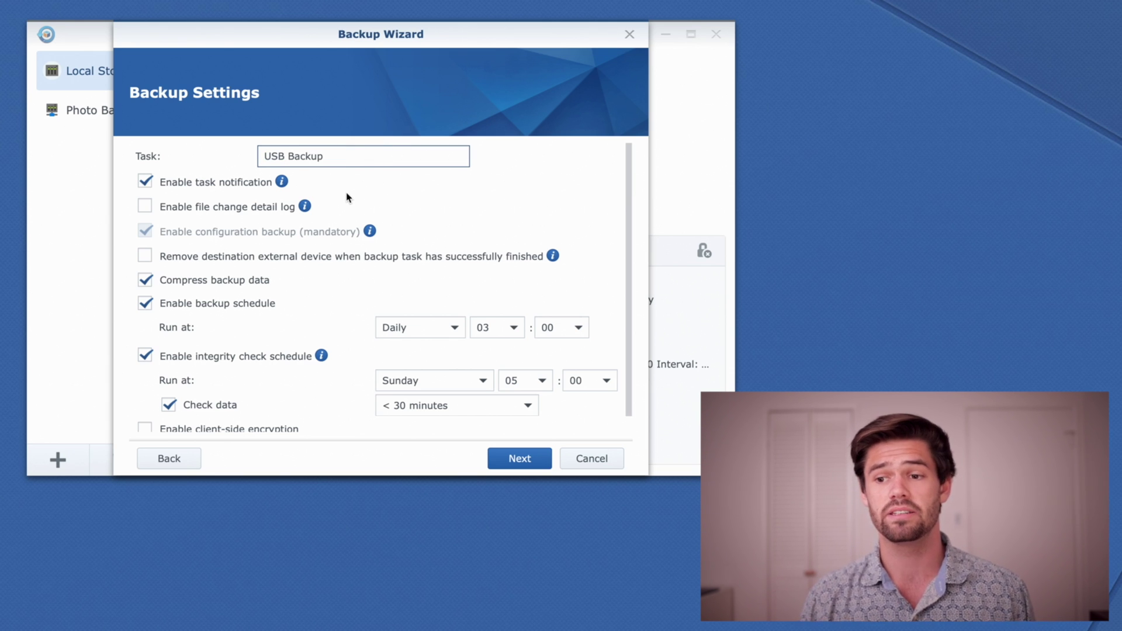
pyautogui.moveTo(282, 182)
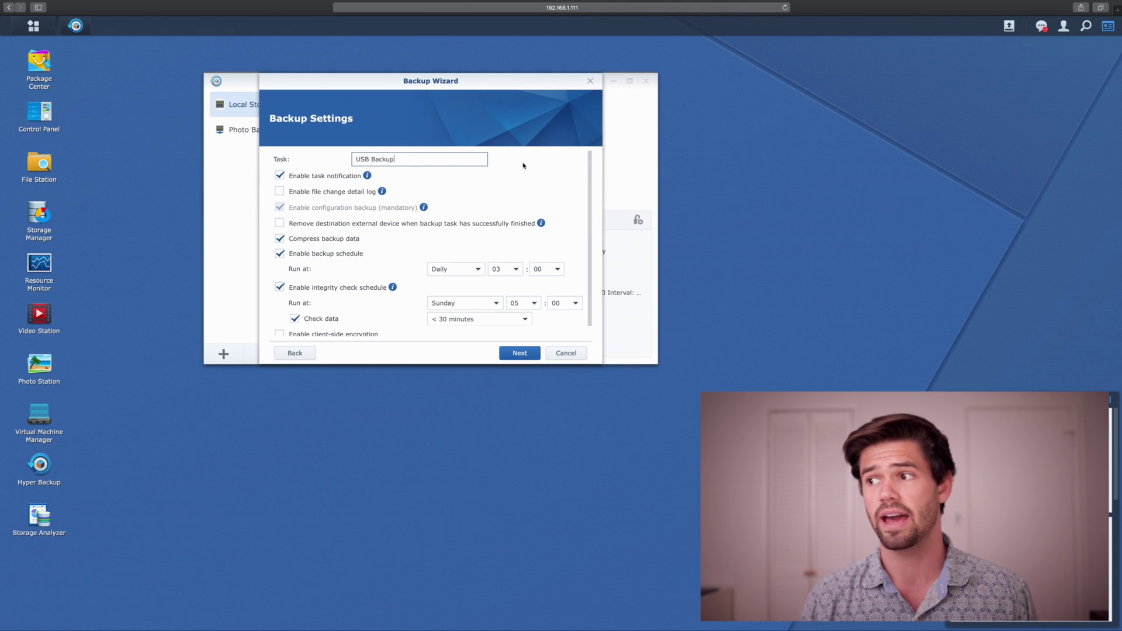
pyautogui.click(1042, 28)
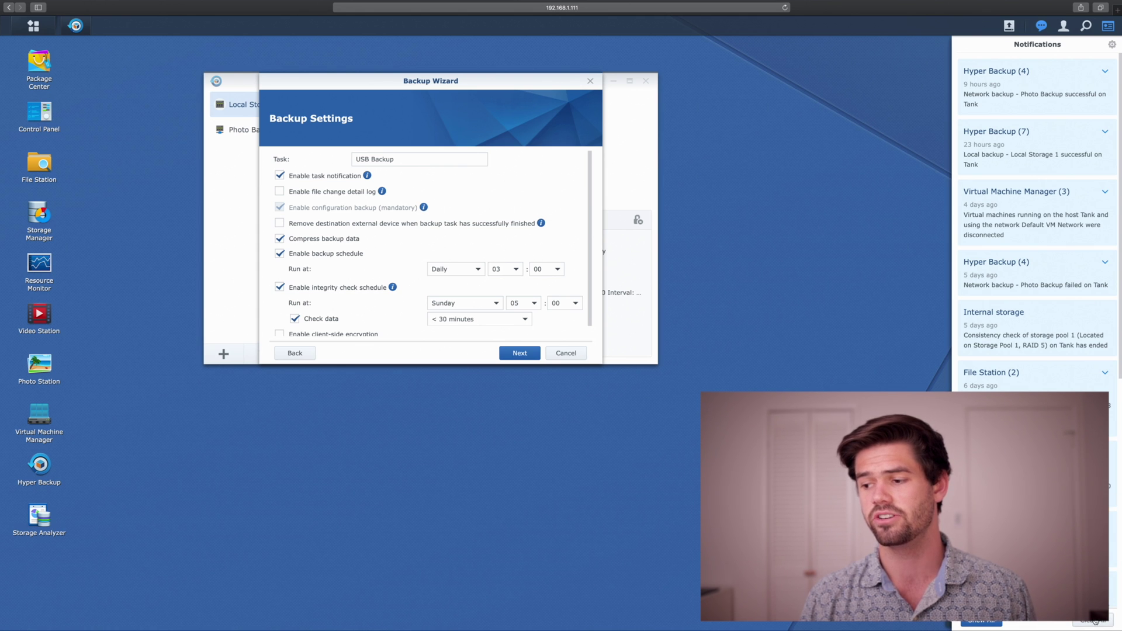
pyautogui.click(1094, 623)
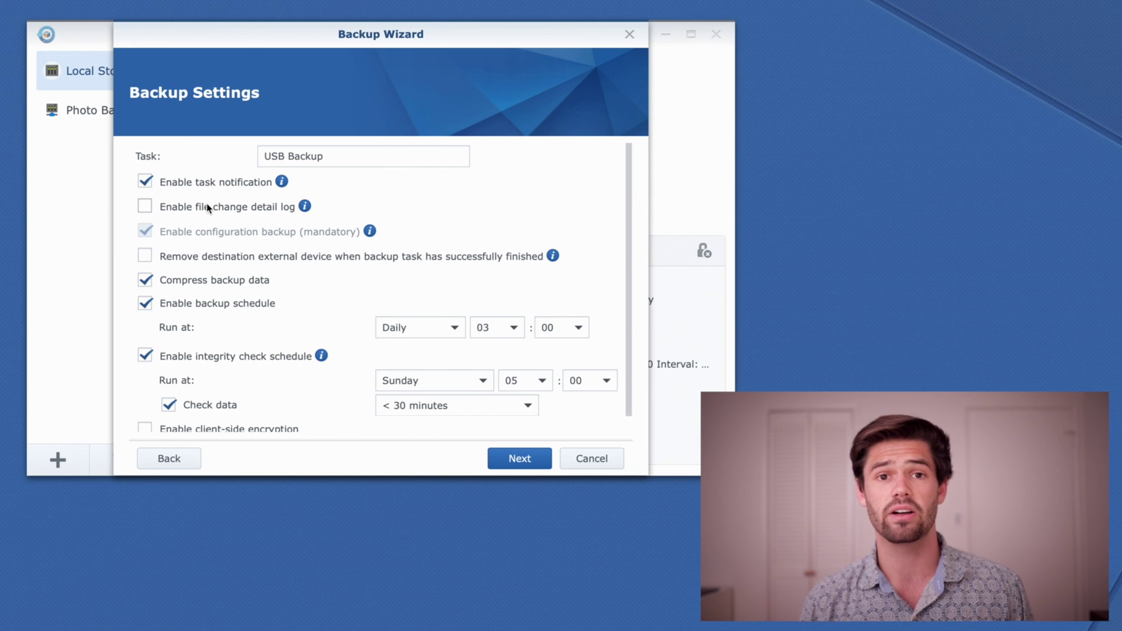
# Tick Enable client-side encryption in the backup settings.
pyautogui.scroll(-1, 212, 215)
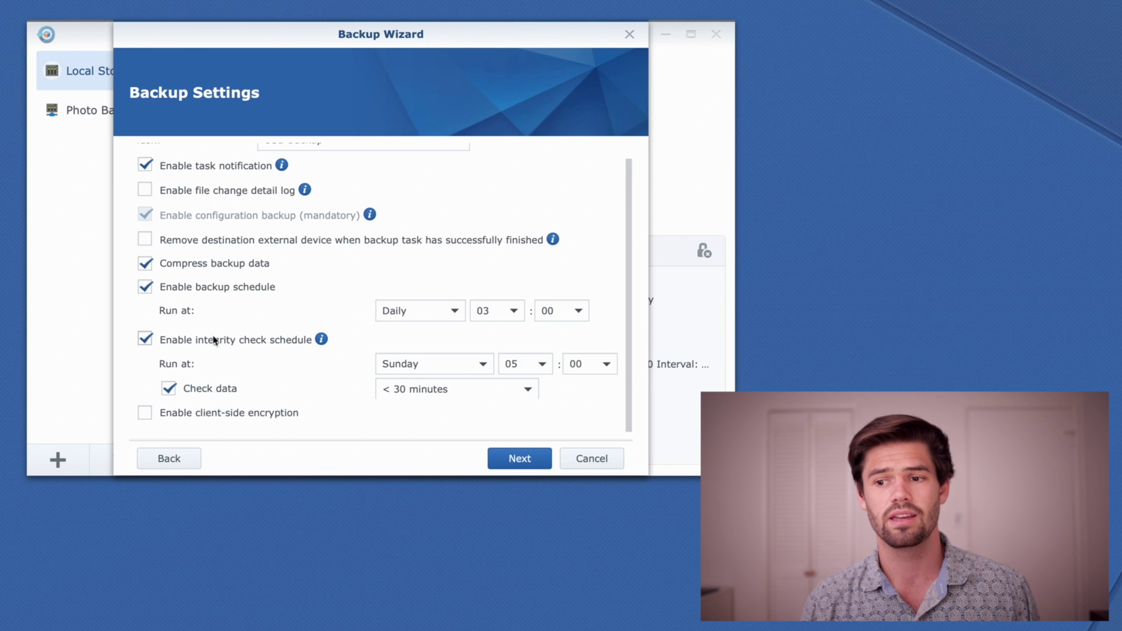
pyautogui.moveTo(322, 341)
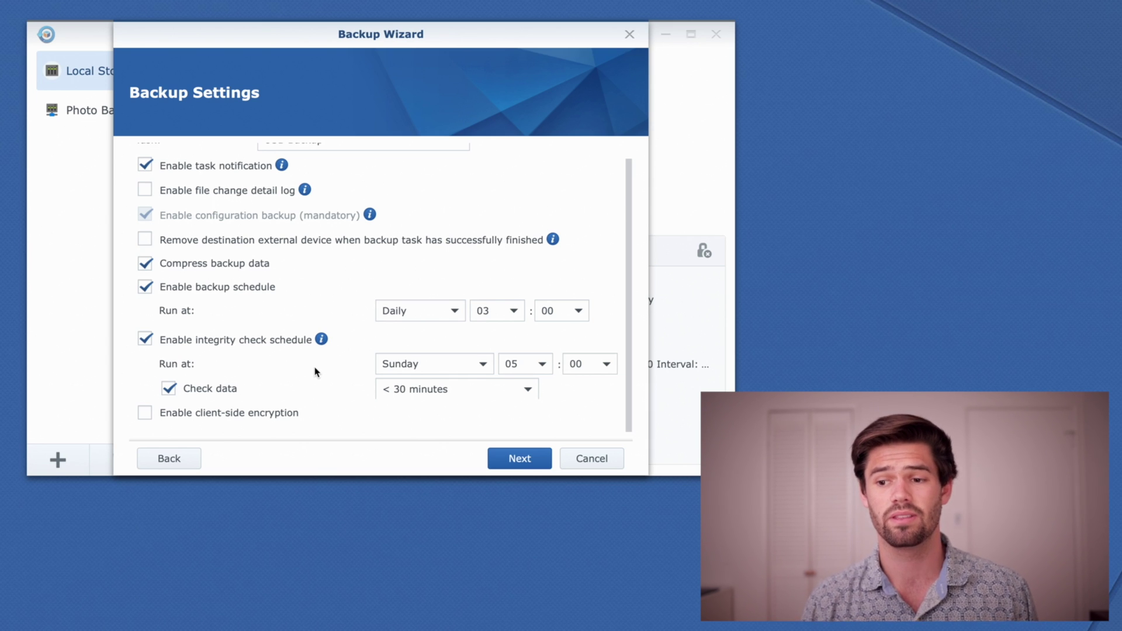
pyautogui.click(230, 419)
# Enter and confirm the encryption password, then accept the encryption key warning.
pyautogui.scroll(-2, 409, 403)
pyautogui.click(467, 393)
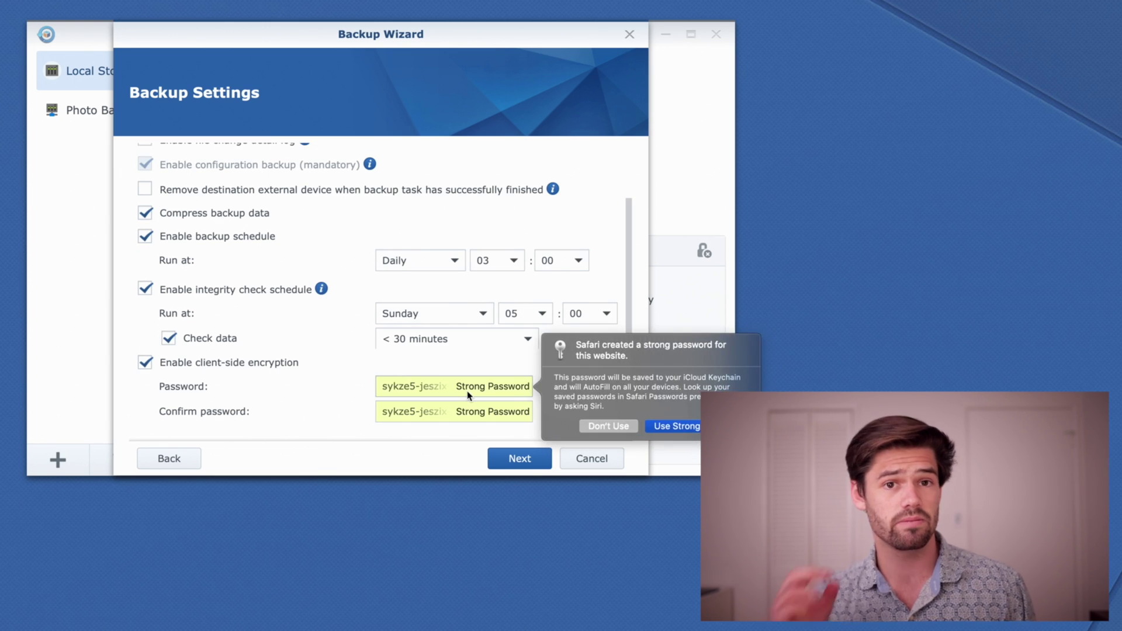
pyautogui.press('BackSpace')
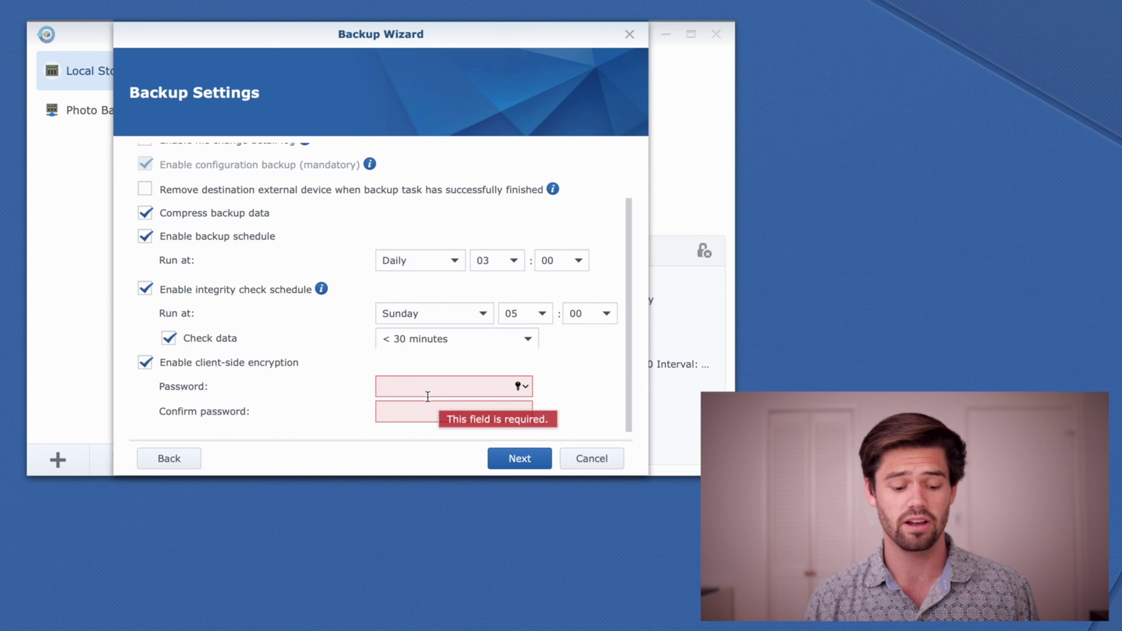
pyautogui.write('•••••••')
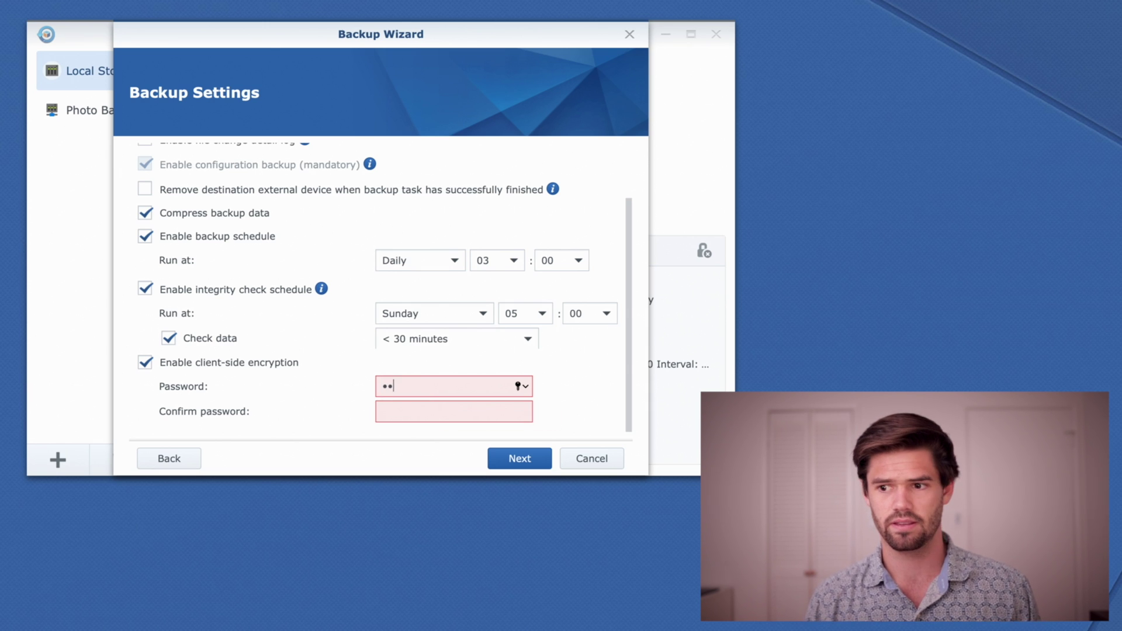
pyautogui.write('•')
pyautogui.press('Tab')
pyautogui.write('••••••••')
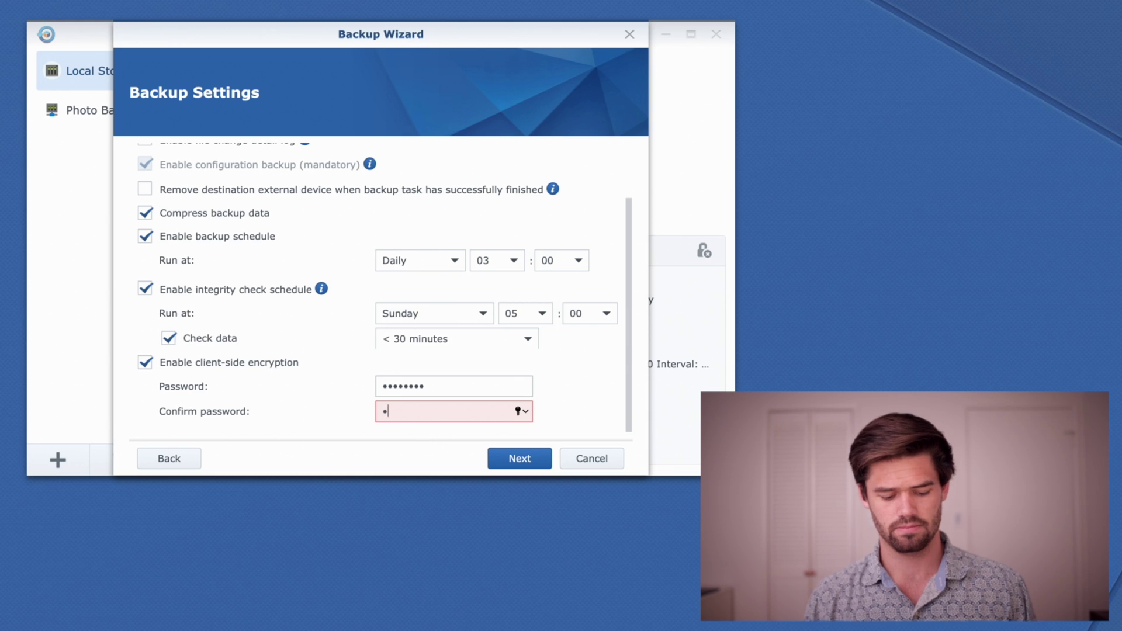
pyautogui.click(506, 456)
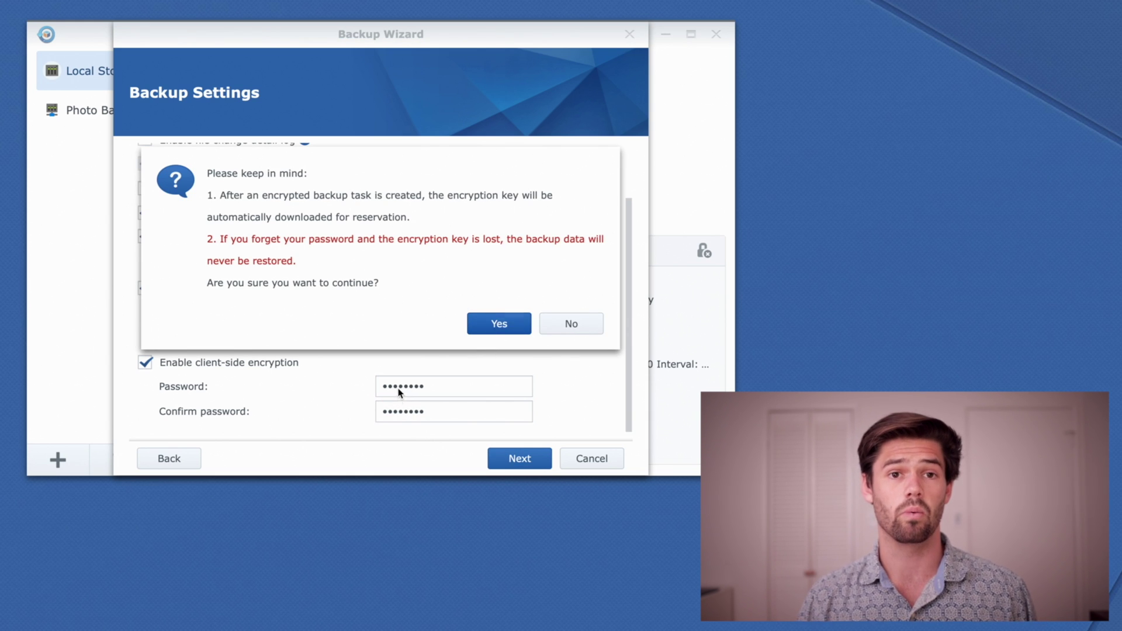
pyautogui.click(501, 327)
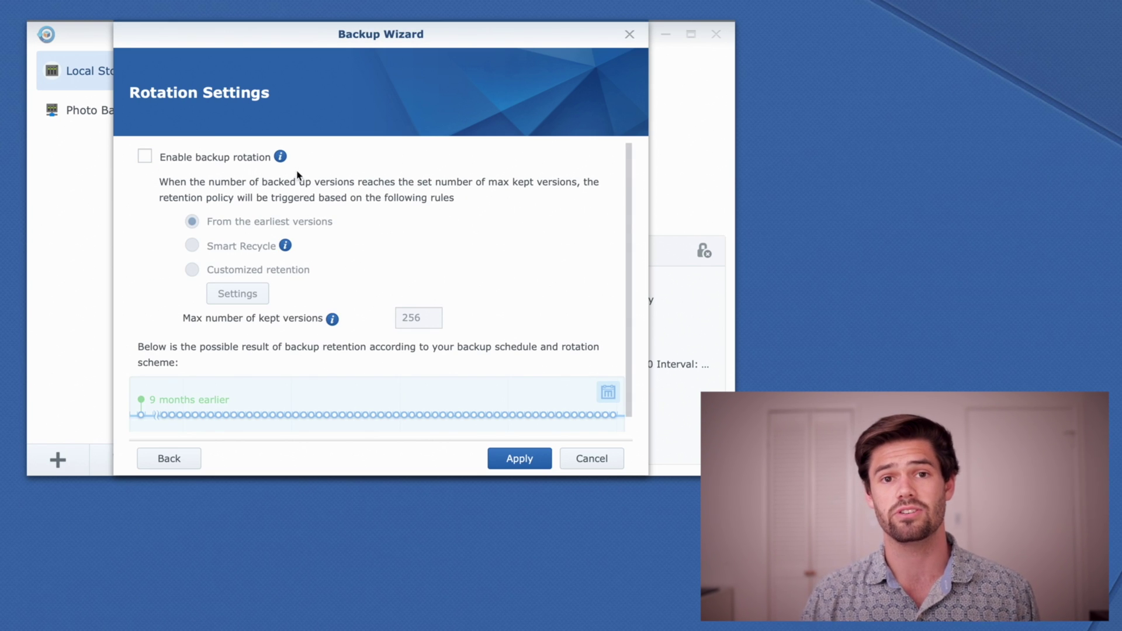
pyautogui.moveTo(289, 165)
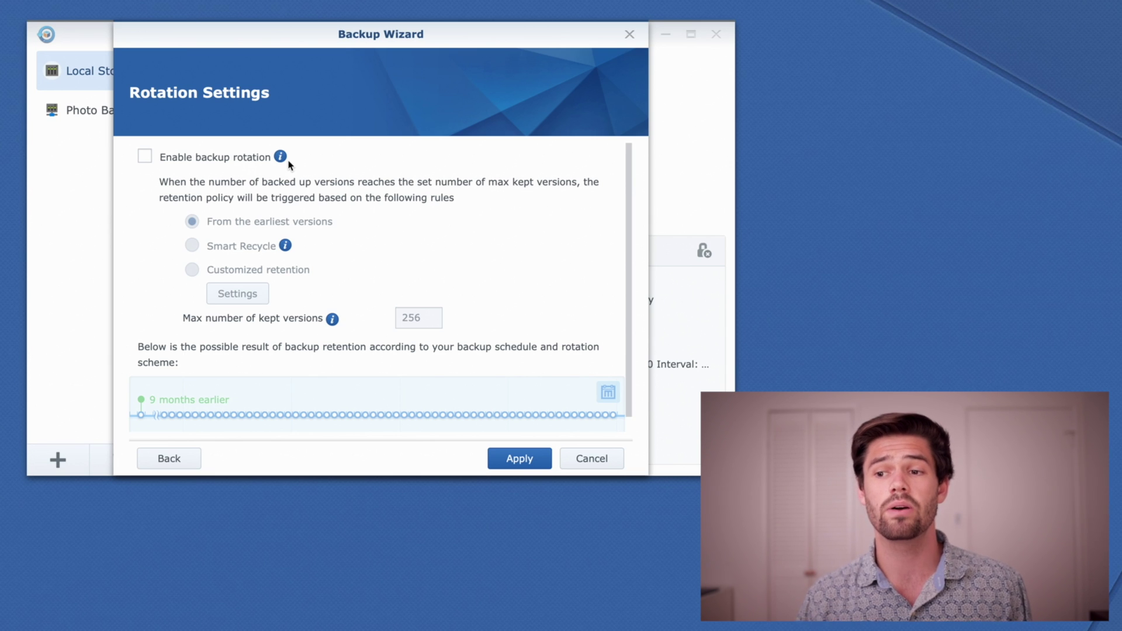
pyautogui.click(161, 157)
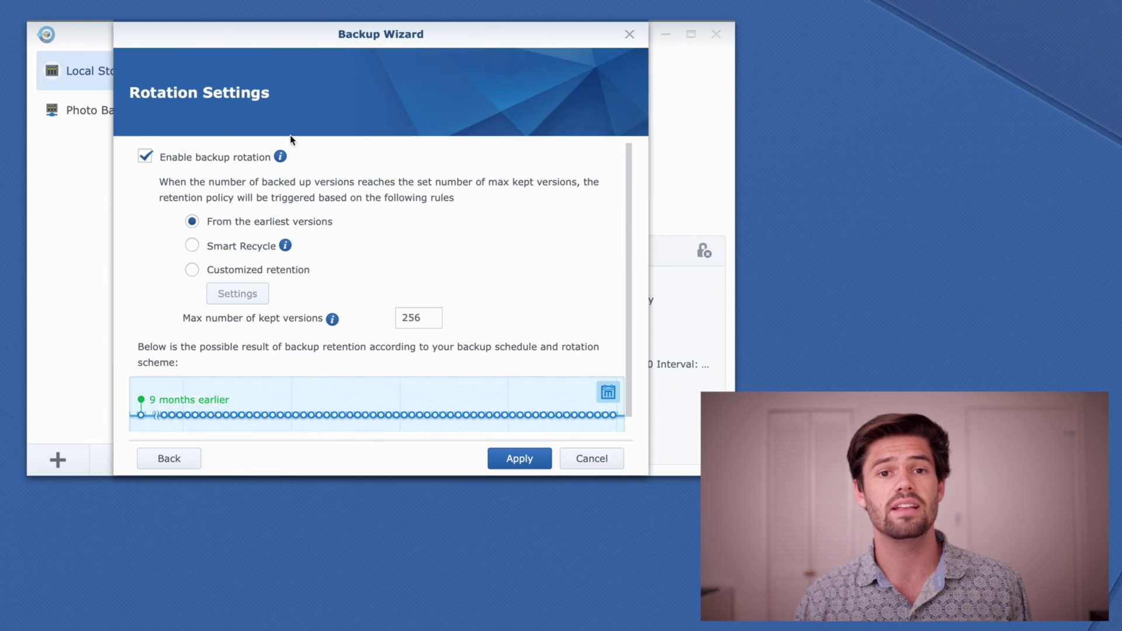
# Choose Smart Recycle rotation, keep maximum versions at 256, and save the task.
pyautogui.click(253, 247)
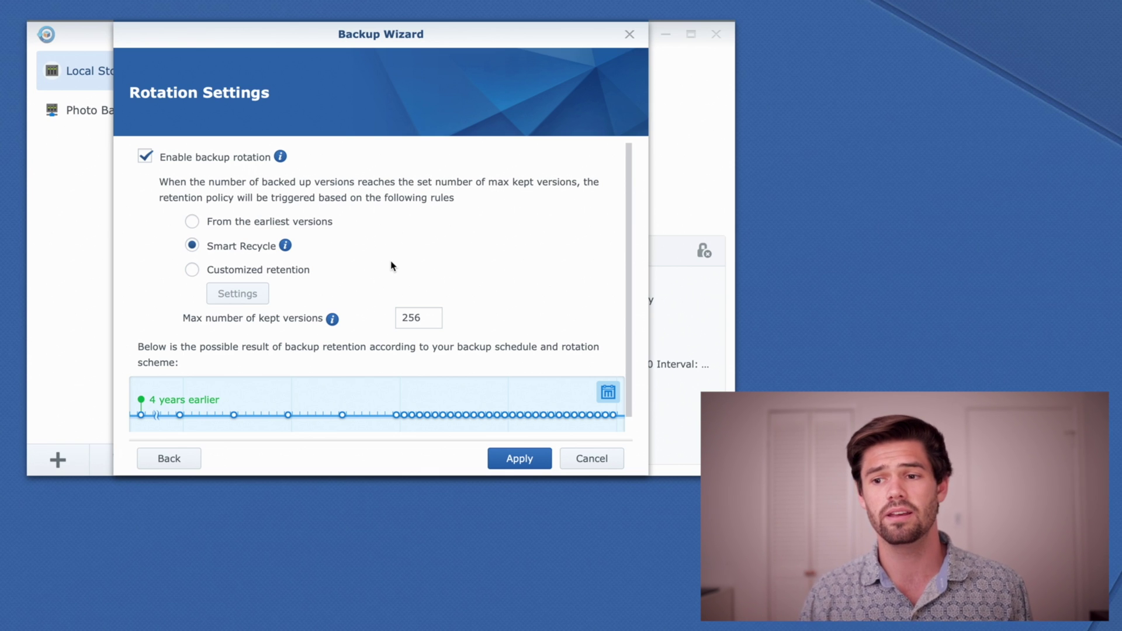
pyautogui.moveTo(286, 248)
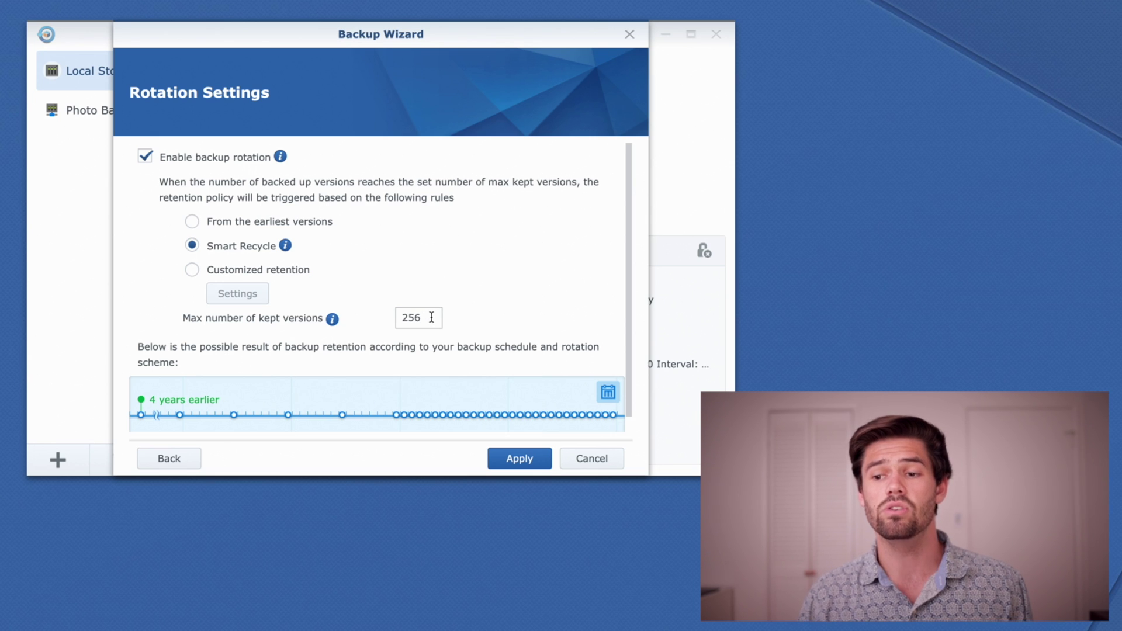
pyautogui.click(431, 317)
pyautogui.doubleClick(431, 317)
pyautogui.click(431, 317)
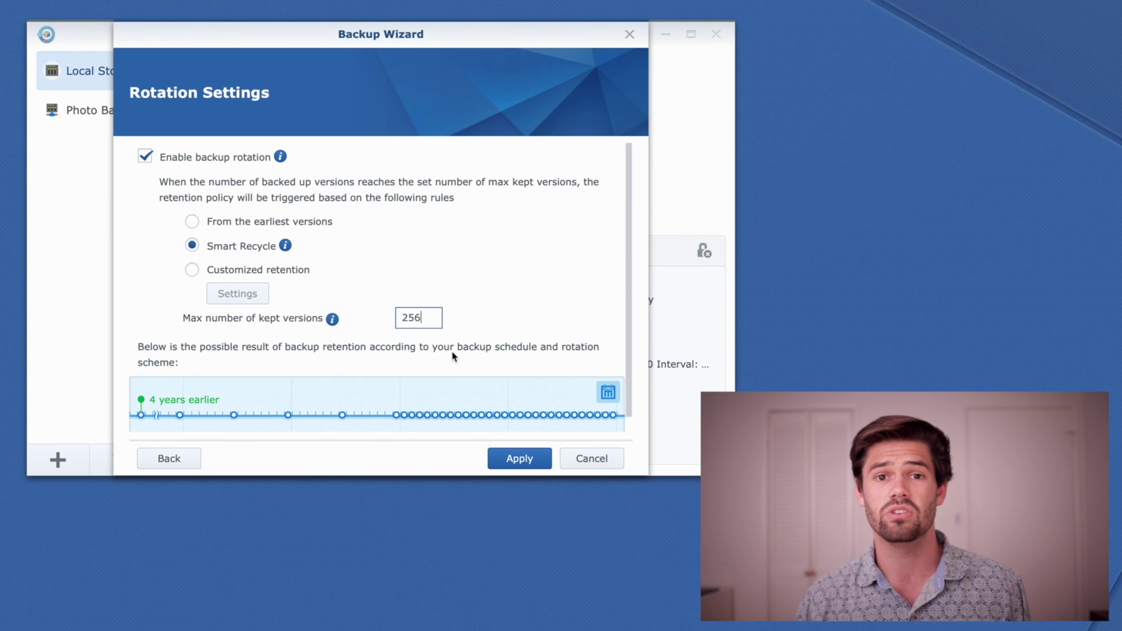
pyautogui.click(522, 466)
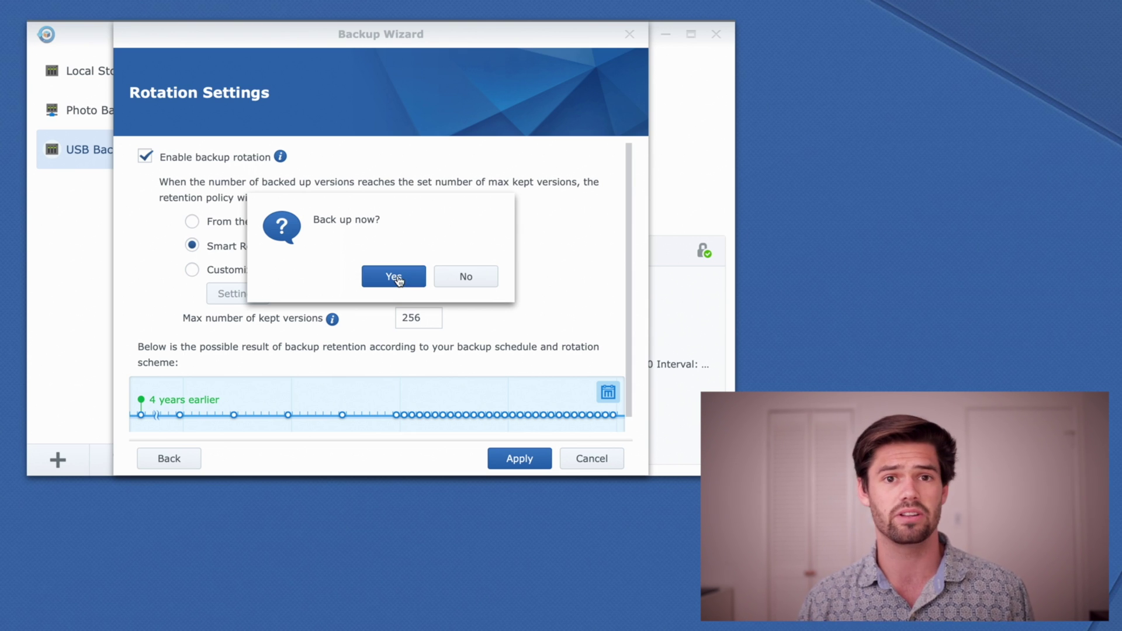
# Start the first USB Backup run right away, then open File Station.
pyautogui.click(395, 278)
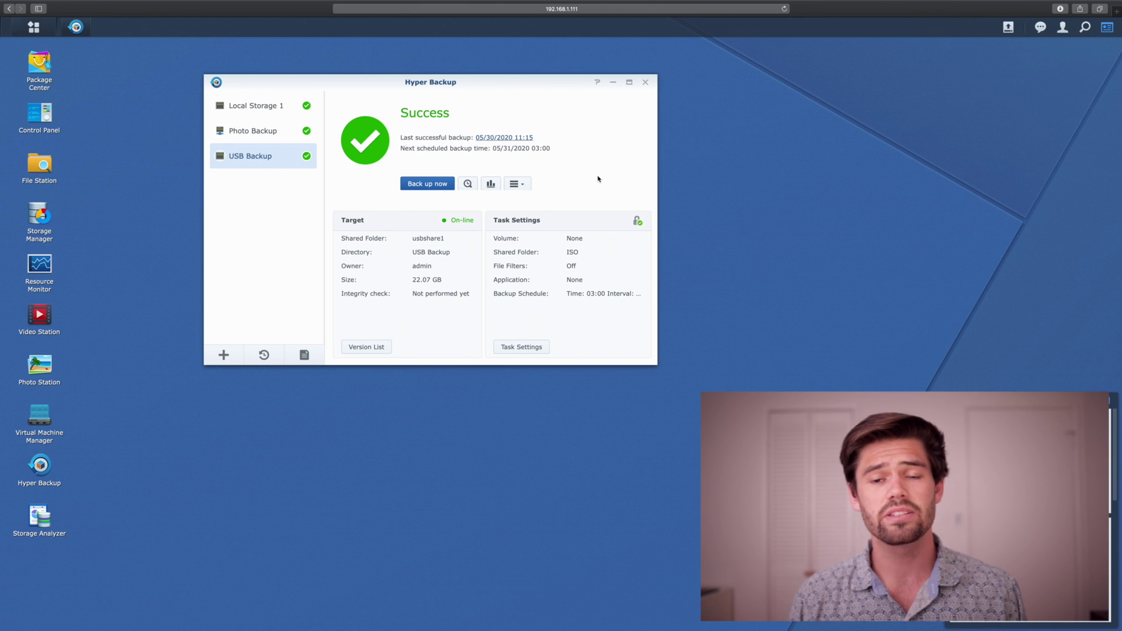
pyautogui.click(46, 174)
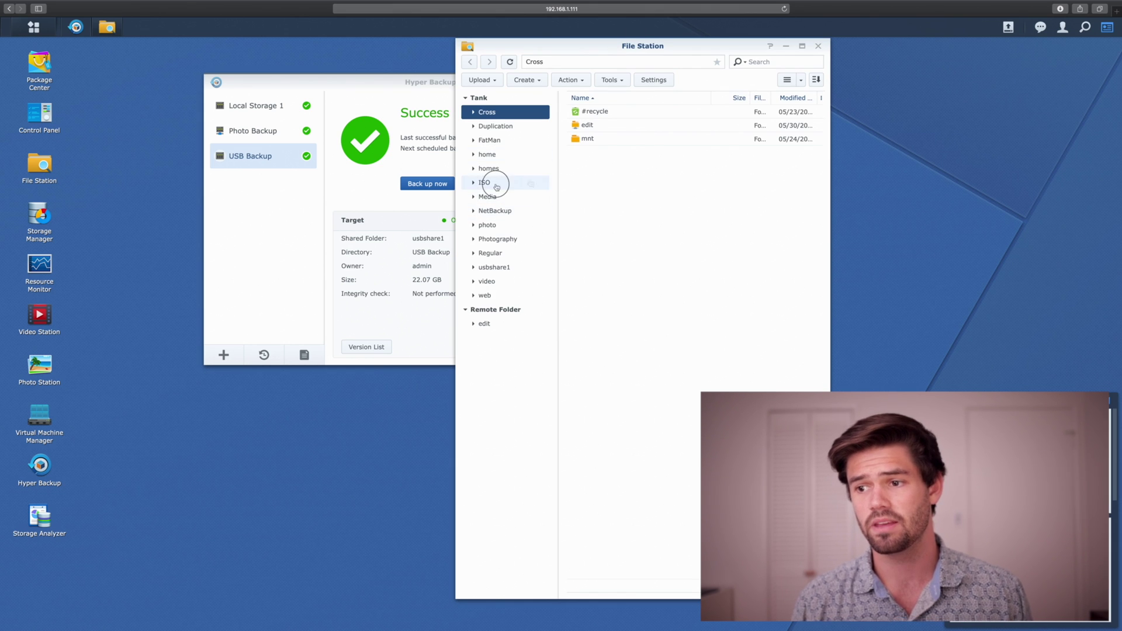
# Create a folder named 'Test' inside the ISO shared folder.
pyautogui.click(494, 182)
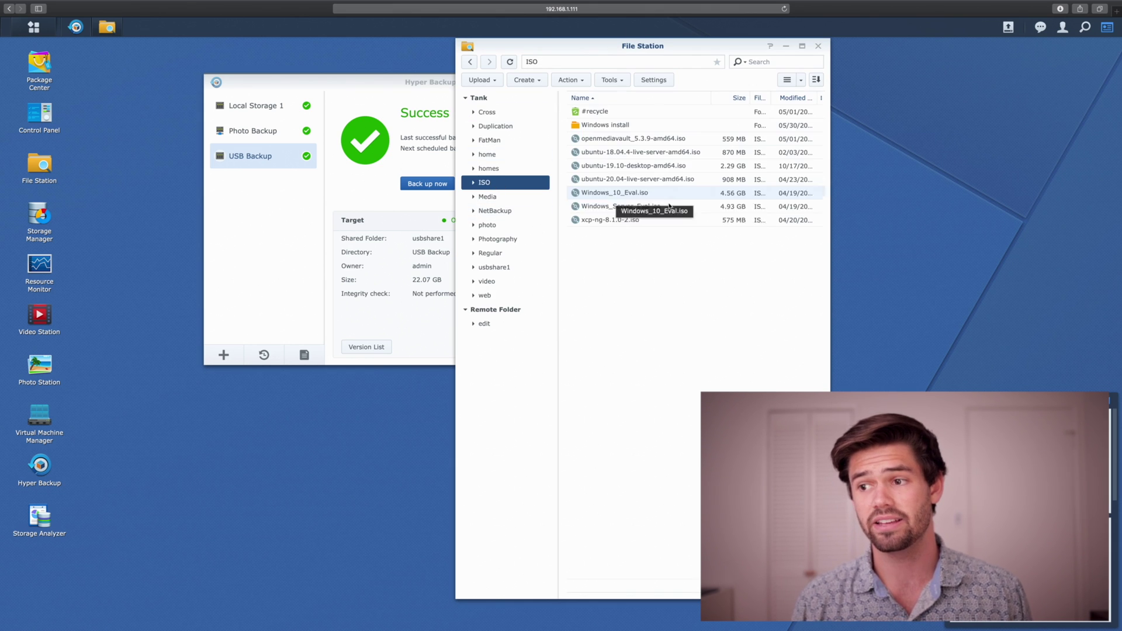
pyautogui.rightClick(610, 257)
pyautogui.click(662, 326)
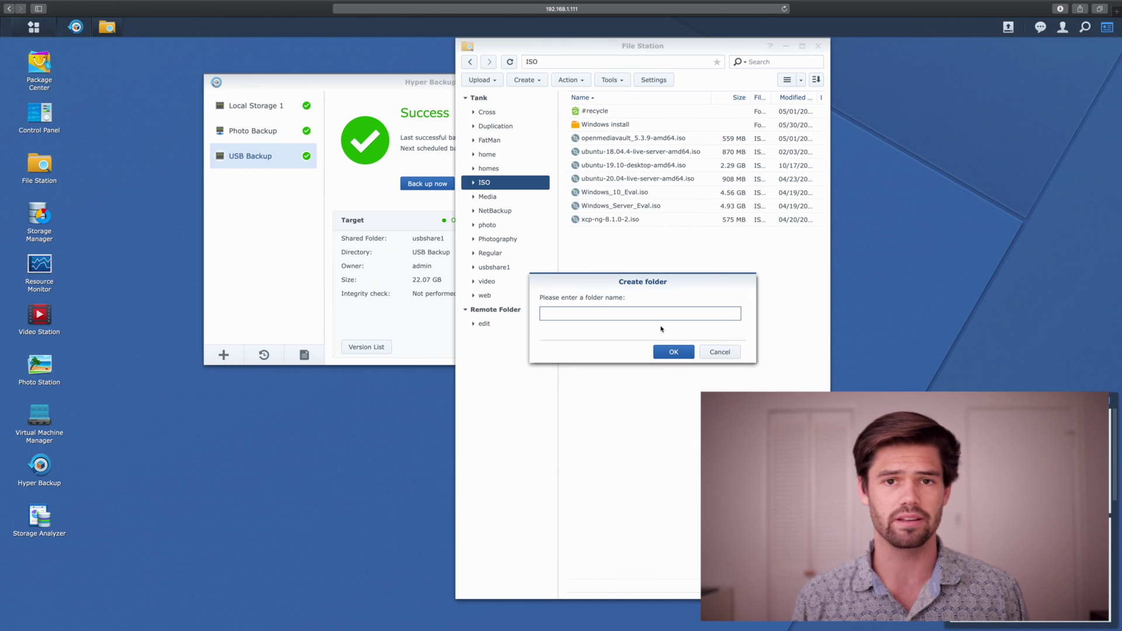
pyautogui.write('Test')
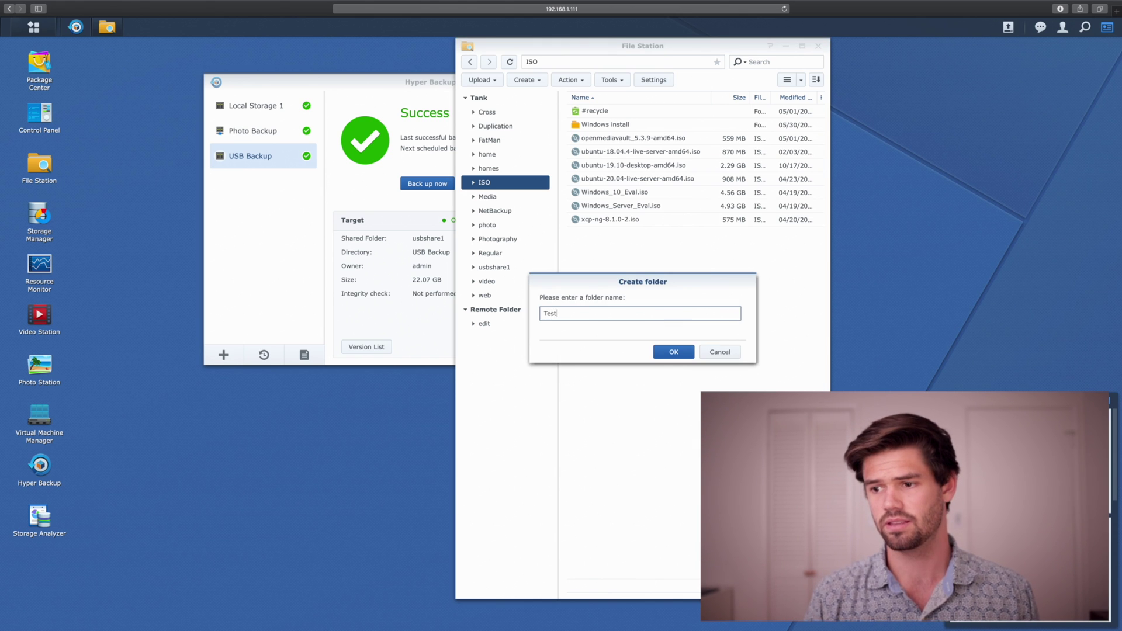
pyautogui.press('Return')
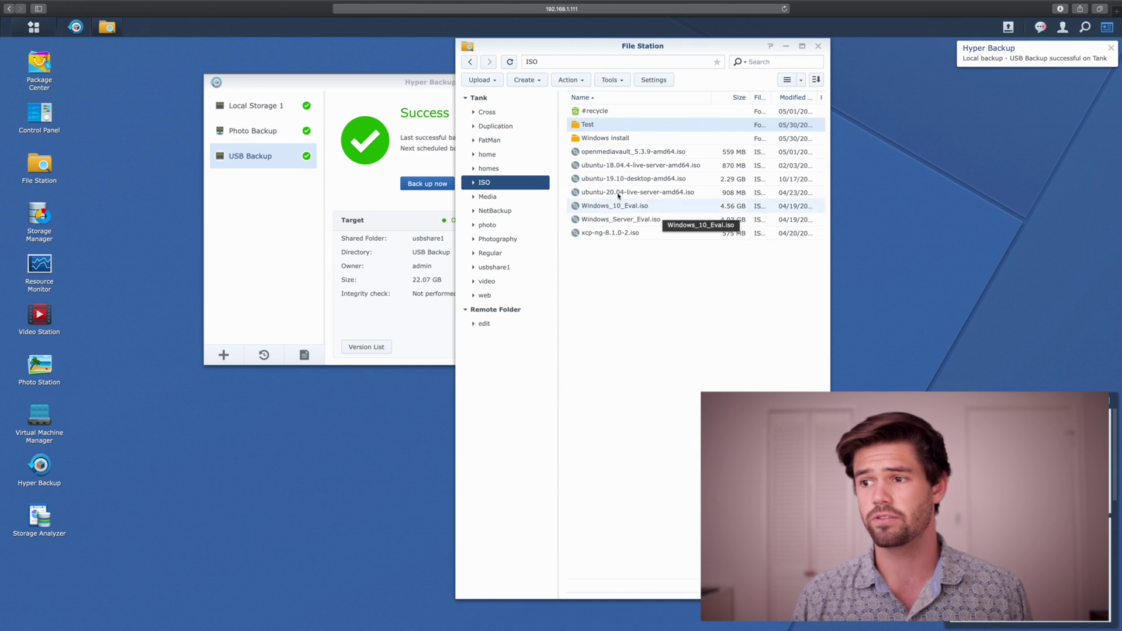
# Run the USB backup, delete the Test folder, and return to Hyper Backup.
pyautogui.click(433, 202)
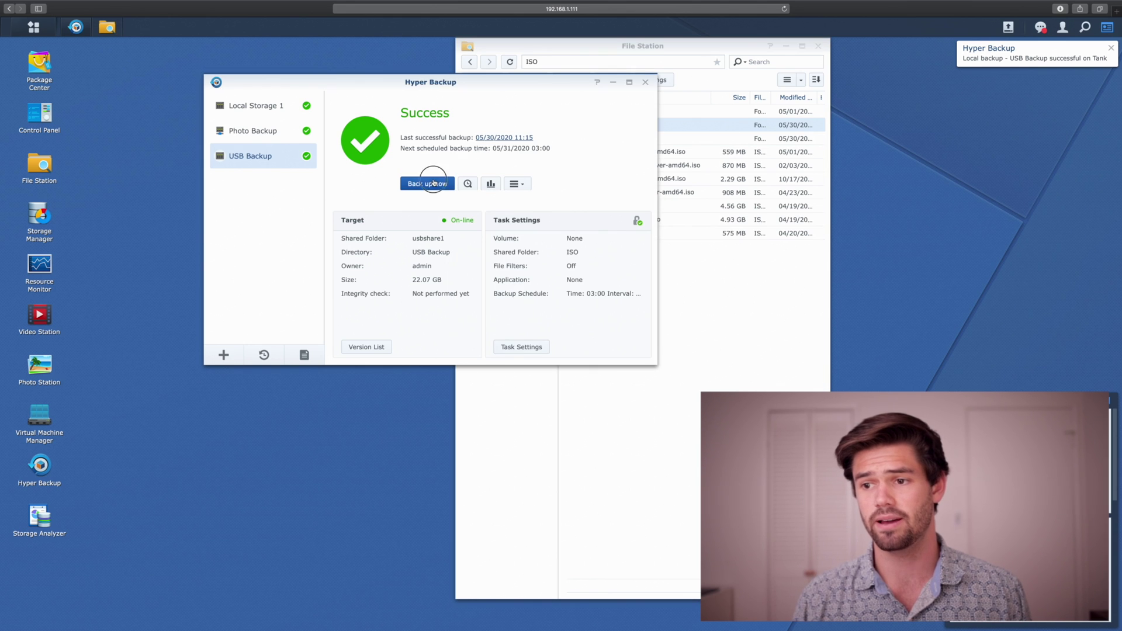
pyautogui.click(426, 184)
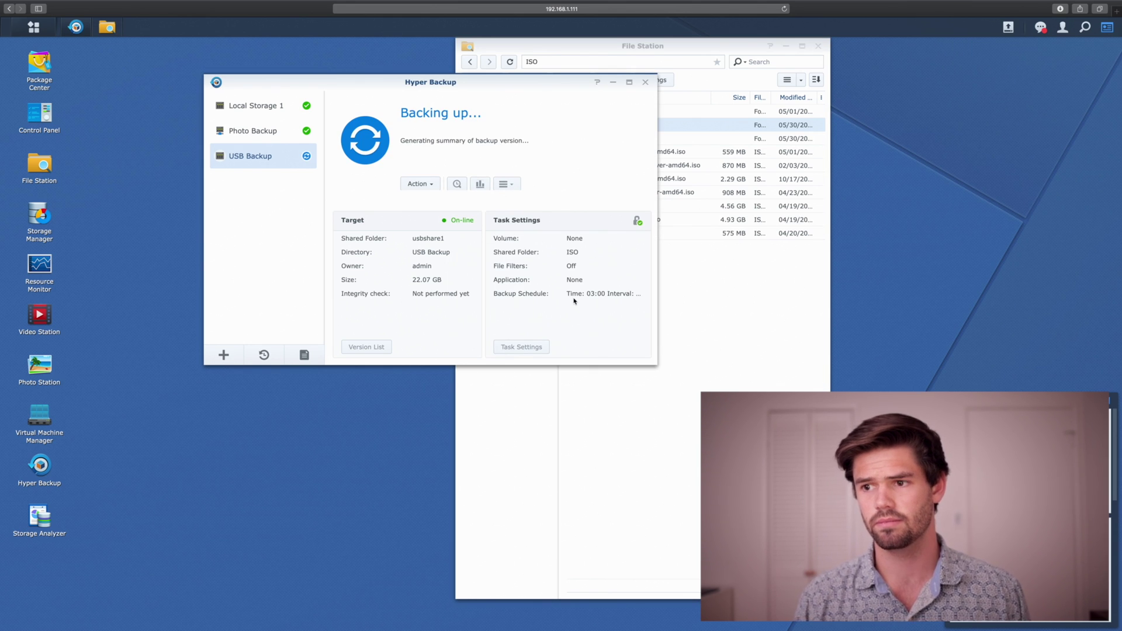
pyautogui.click(588, 125)
pyautogui.rightClick(588, 126)
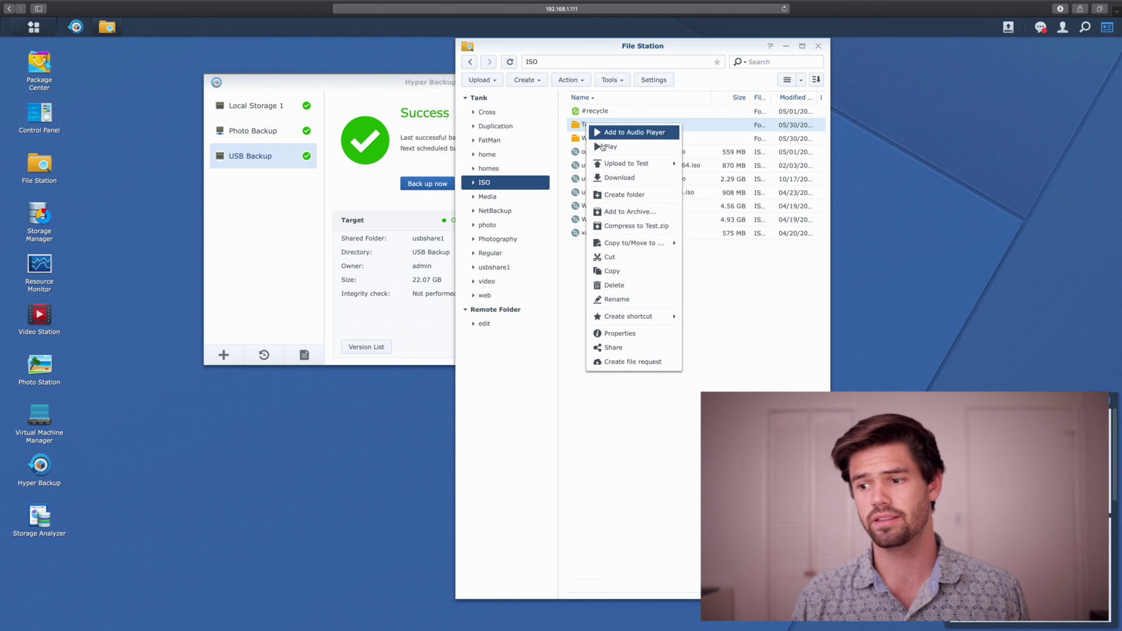
pyautogui.press('Escape')
pyautogui.click(432, 186)
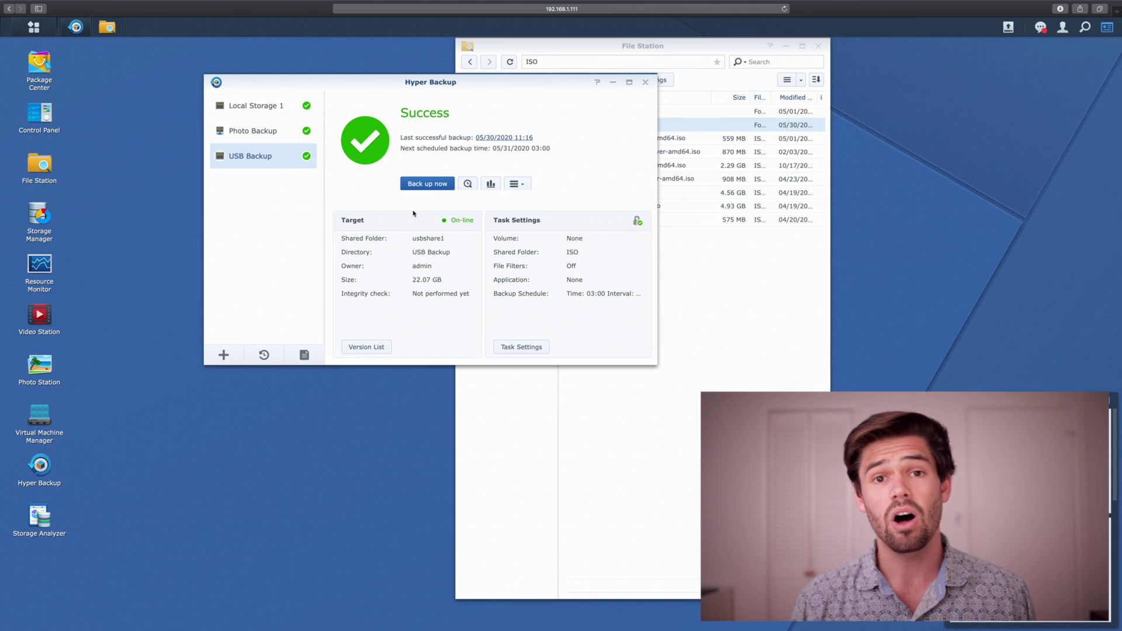
# Unlock the USB Backup task with its password to list versions from 05/30/2020 at 11:10:26, 11:15:55 and 11:16:17.
pyautogui.click(368, 347)
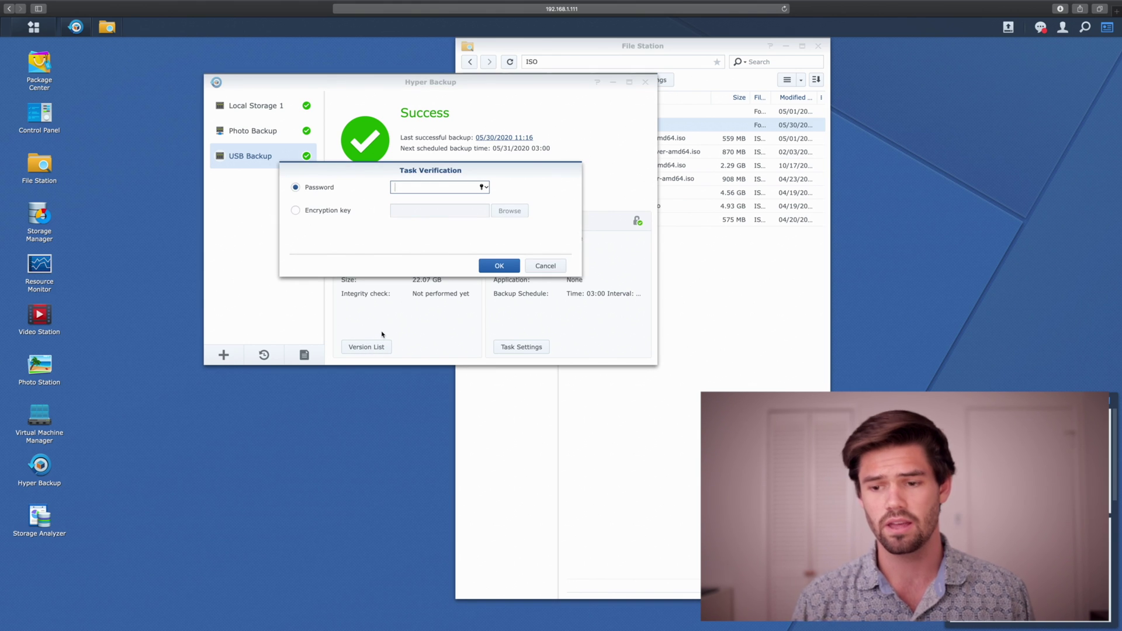
pyautogui.write('•••••')
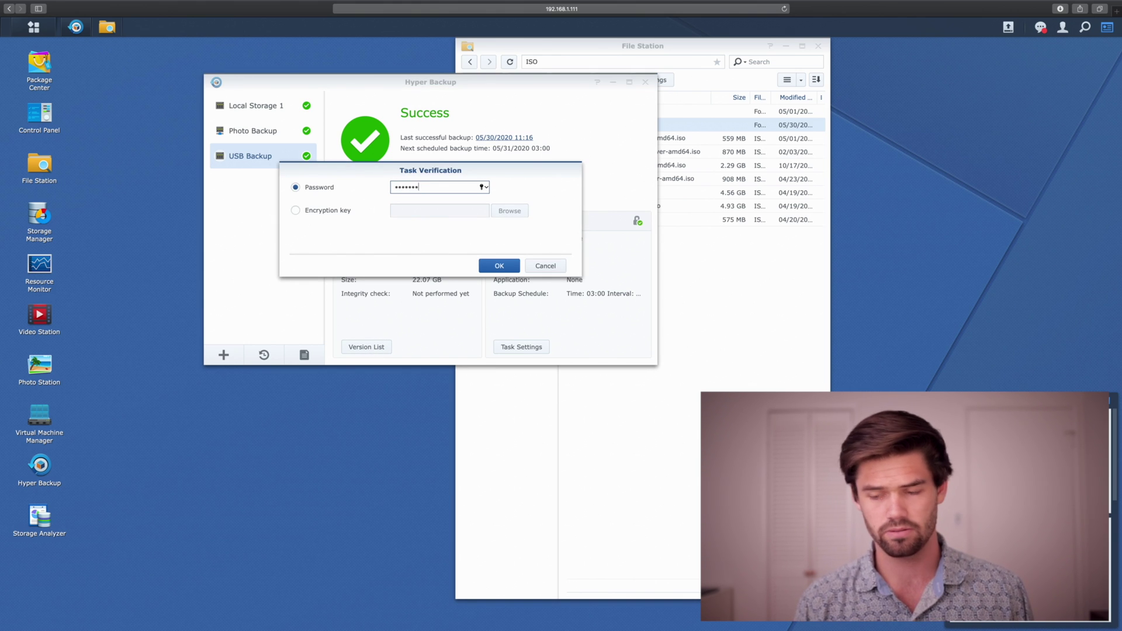
pyautogui.press('Return')
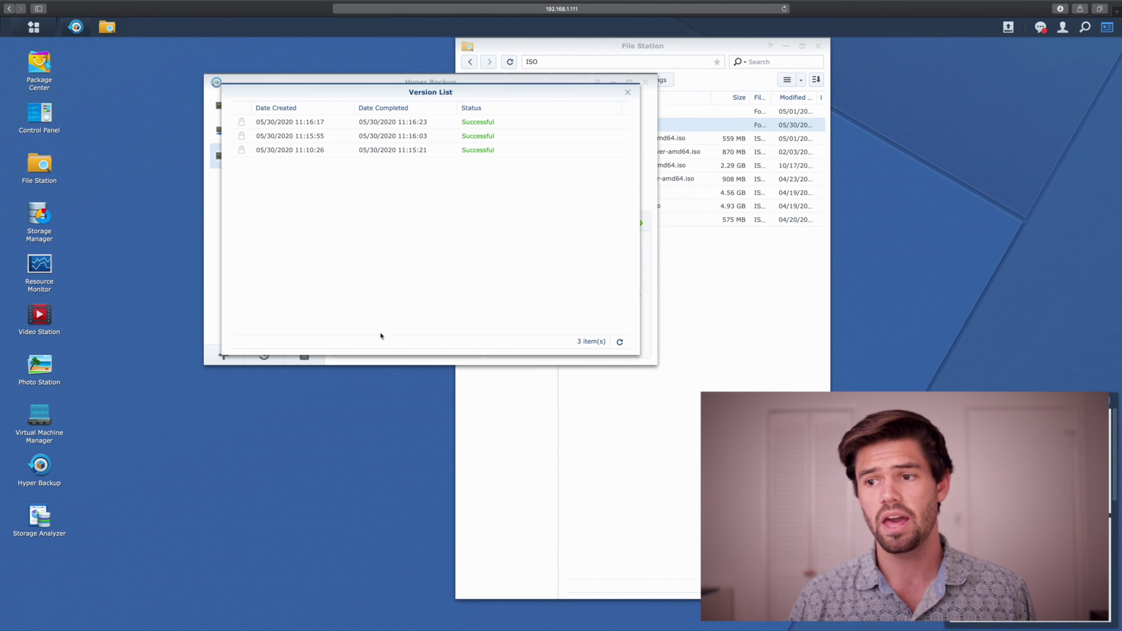
pyautogui.moveTo(263, 138)
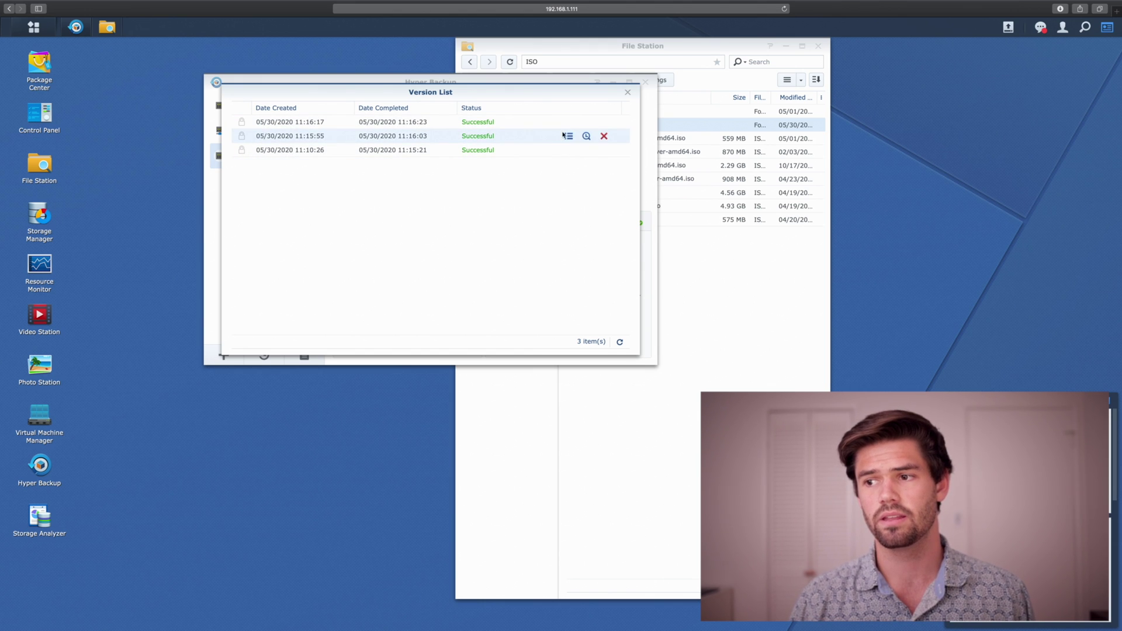
pyautogui.moveTo(473, 124)
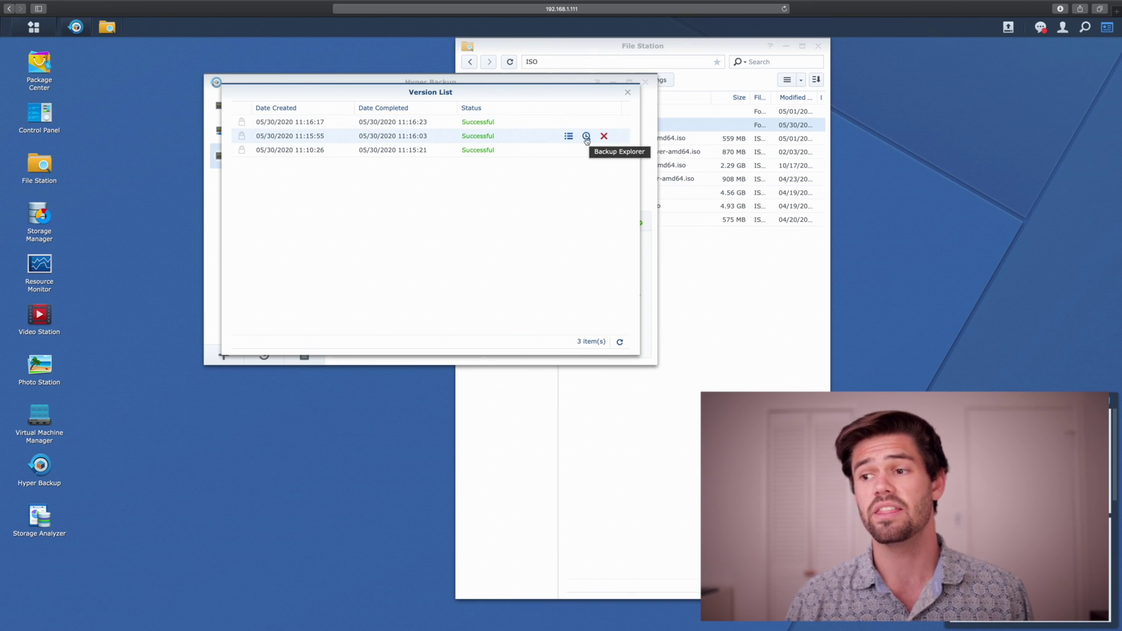
# In Backup Explorer, step the timeline to the 05/30/2020 11:15 version and restore its Test folder.
pyautogui.click(586, 137)
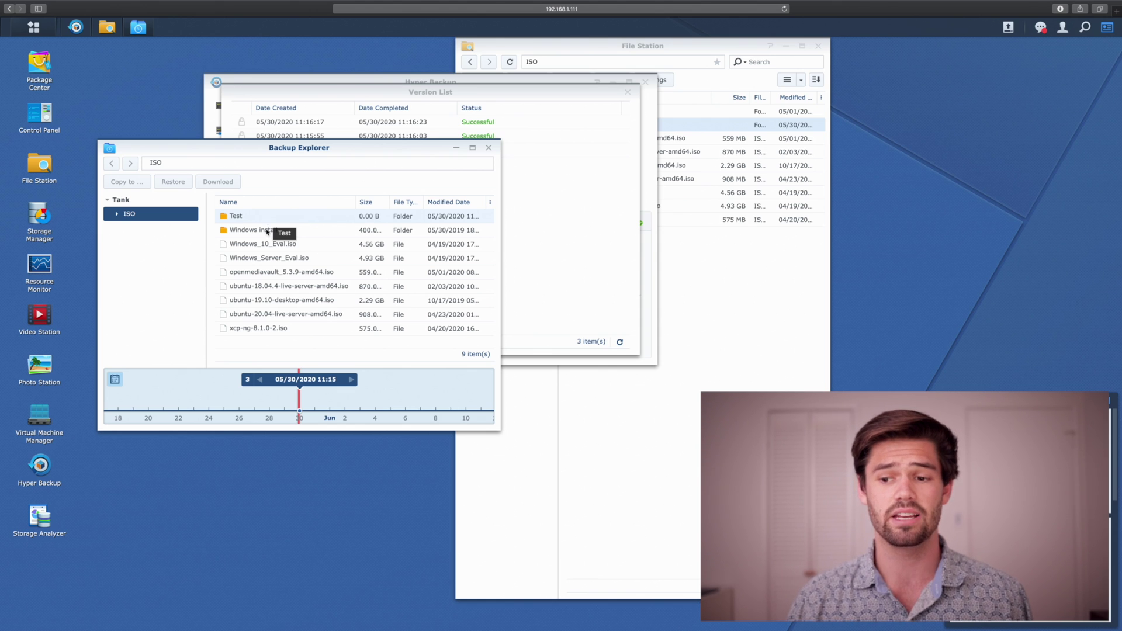
pyautogui.click(258, 380)
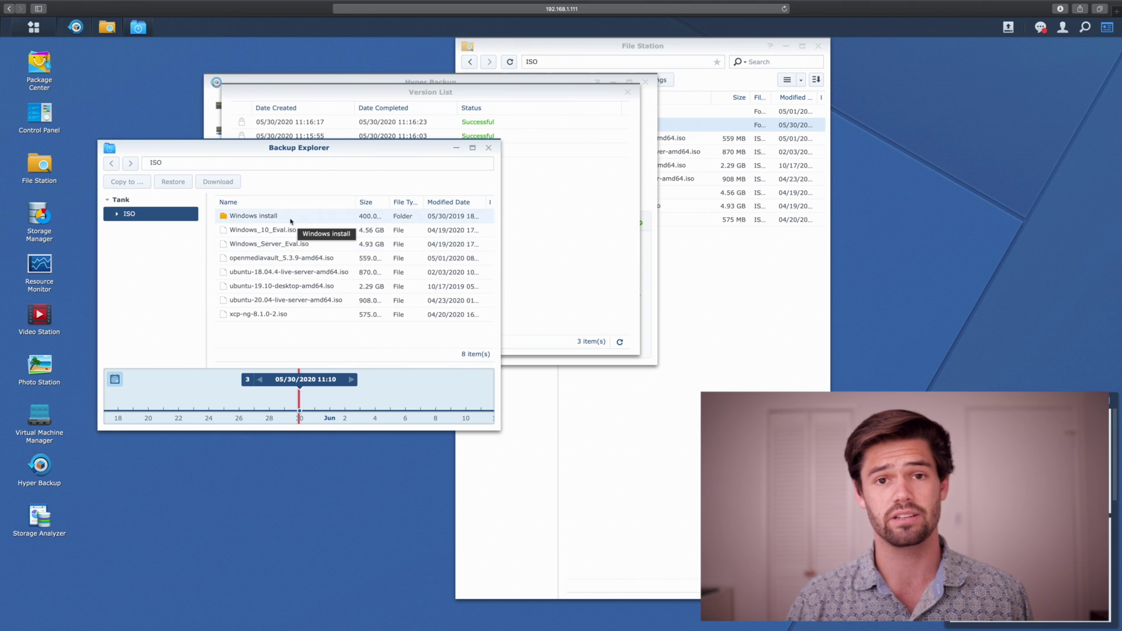
pyautogui.click(349, 383)
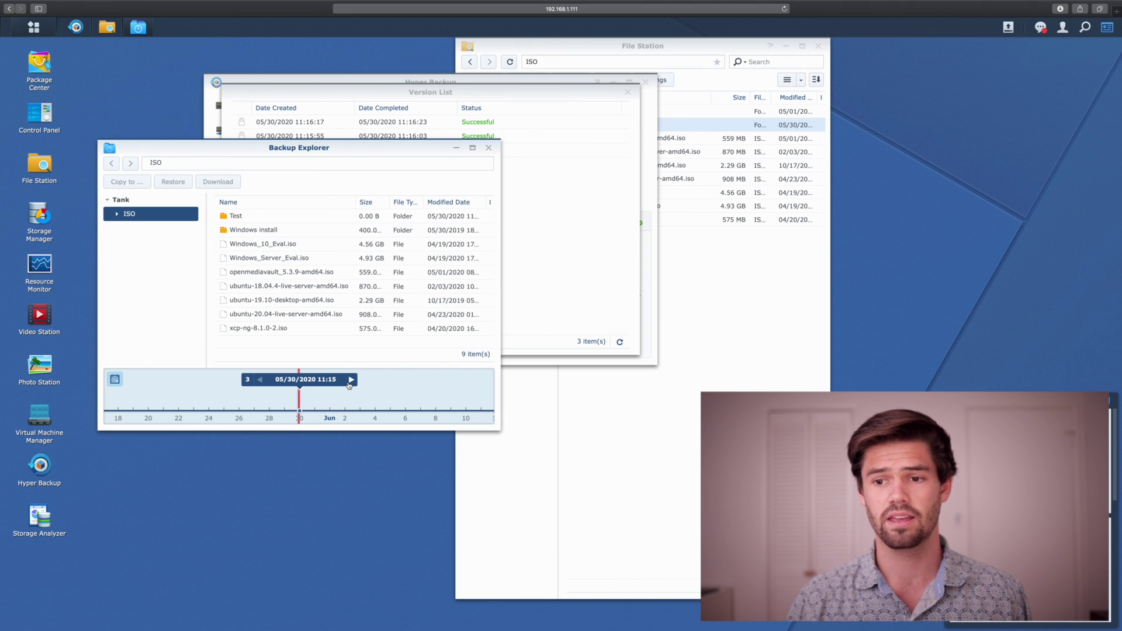
pyautogui.click(348, 384)
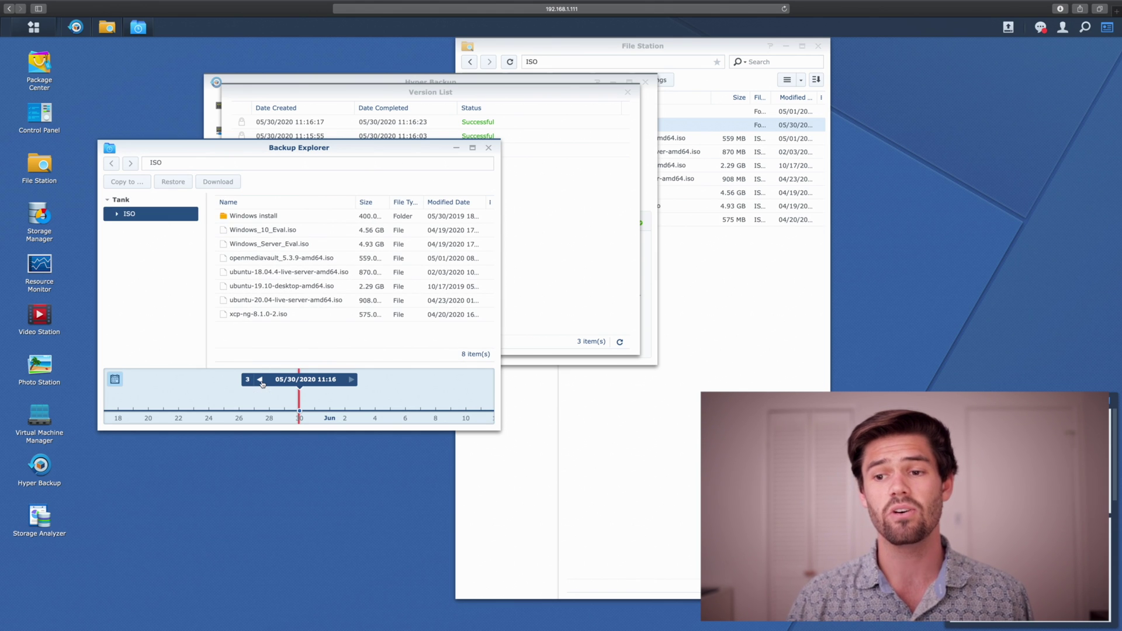
pyautogui.click(260, 380)
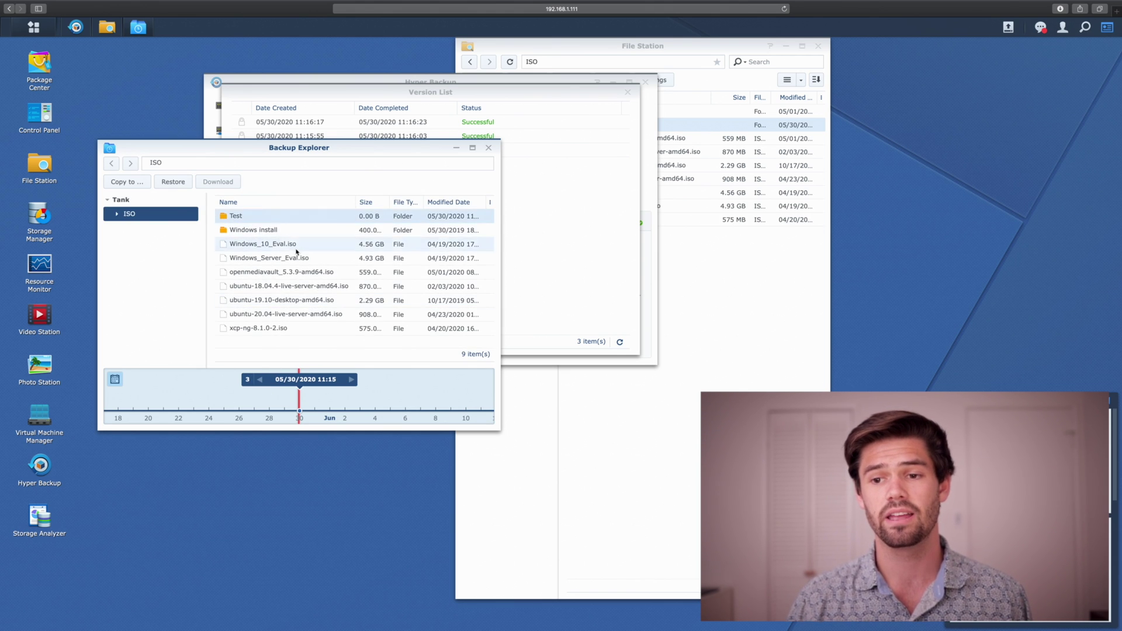
pyautogui.click(173, 181)
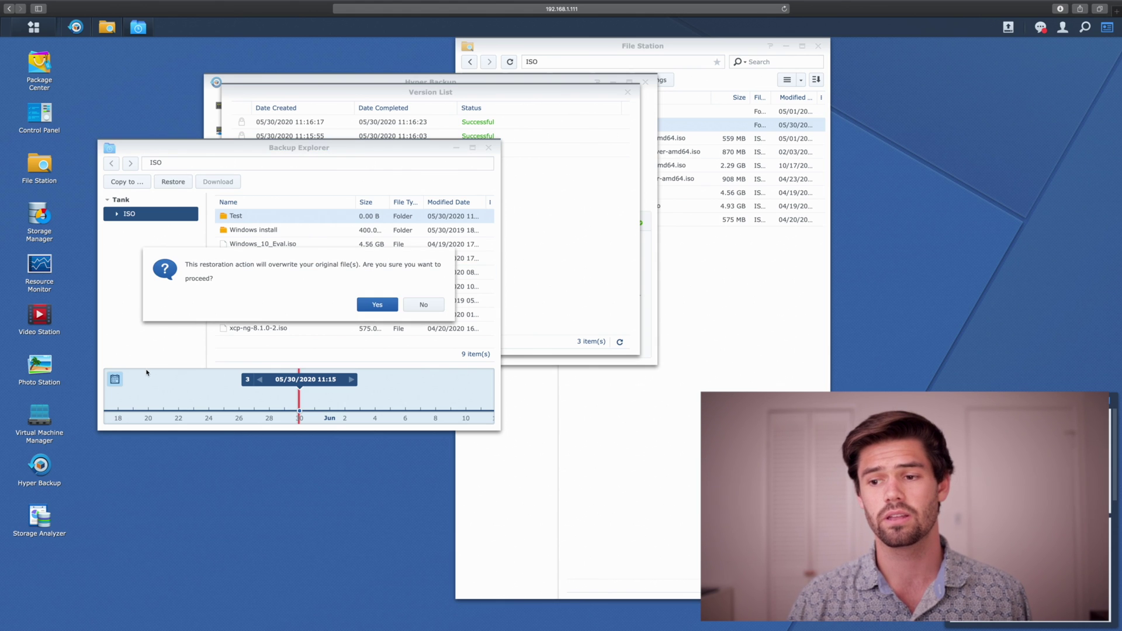
# Confirm the overwrite, then refresh ISO in File Station to see Test listed beside Windows install.
pyautogui.click(381, 306)
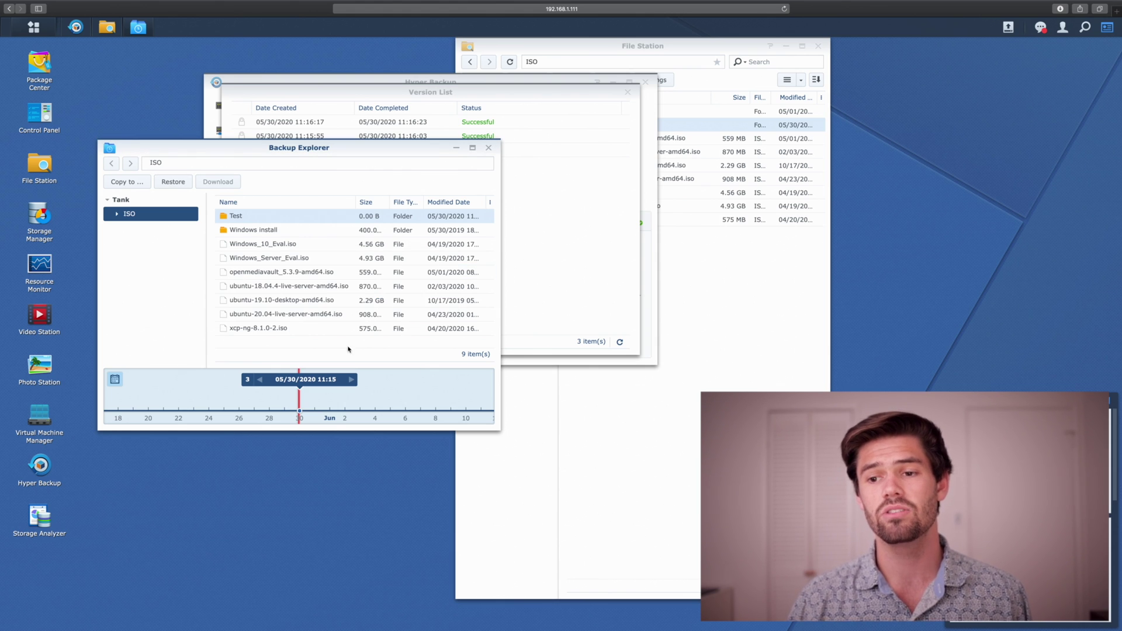
pyautogui.click(741, 381)
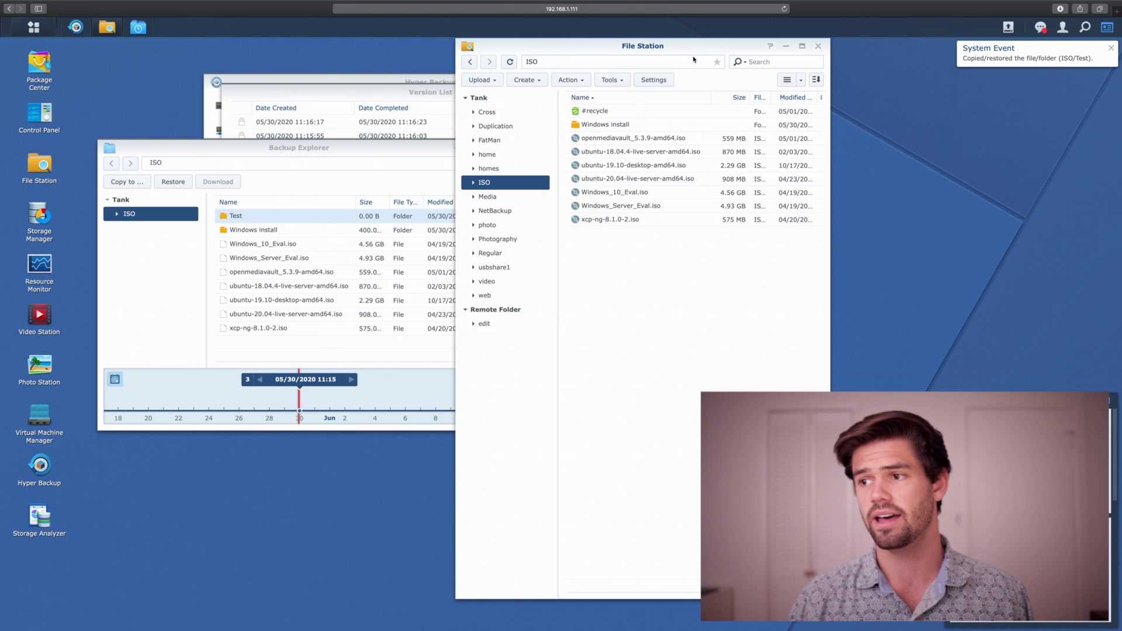
pyautogui.click(510, 62)
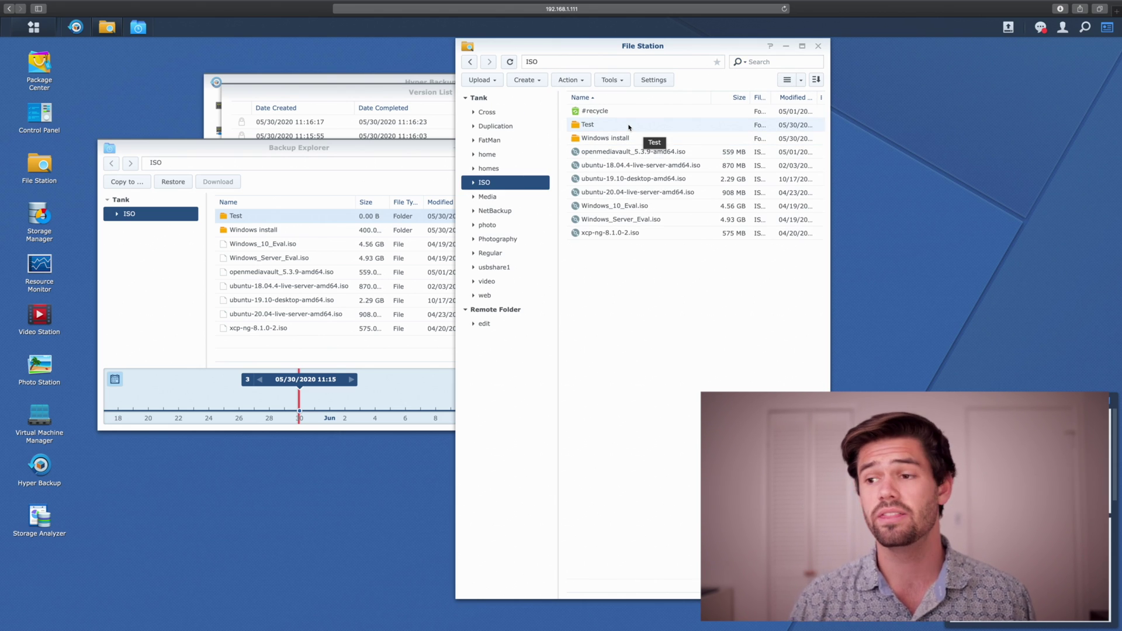
pyautogui.click(313, 163)
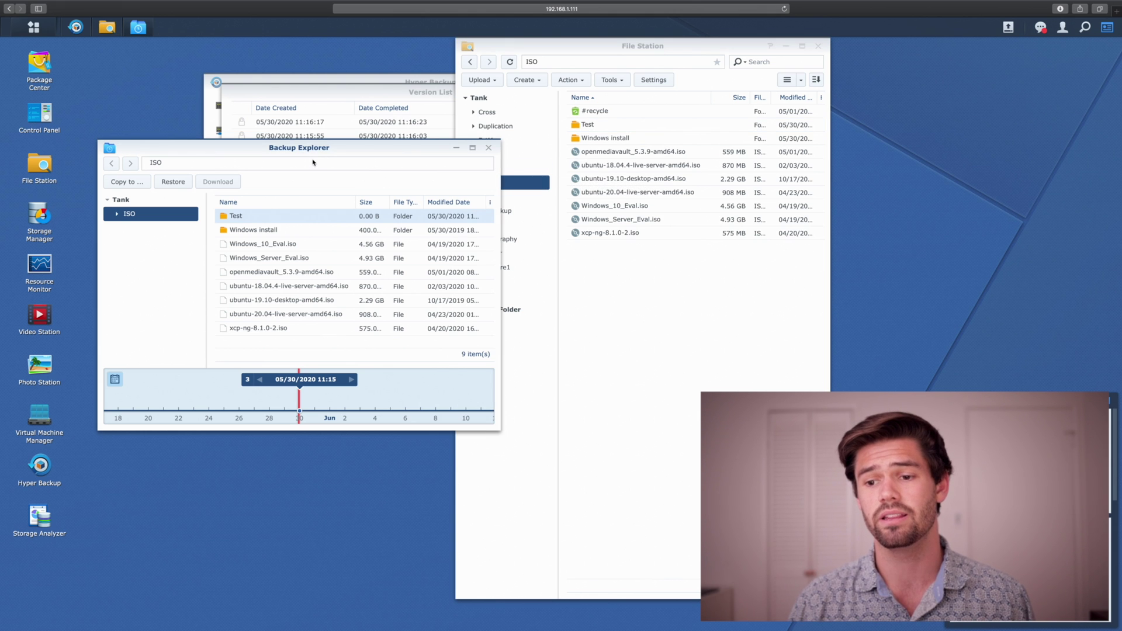